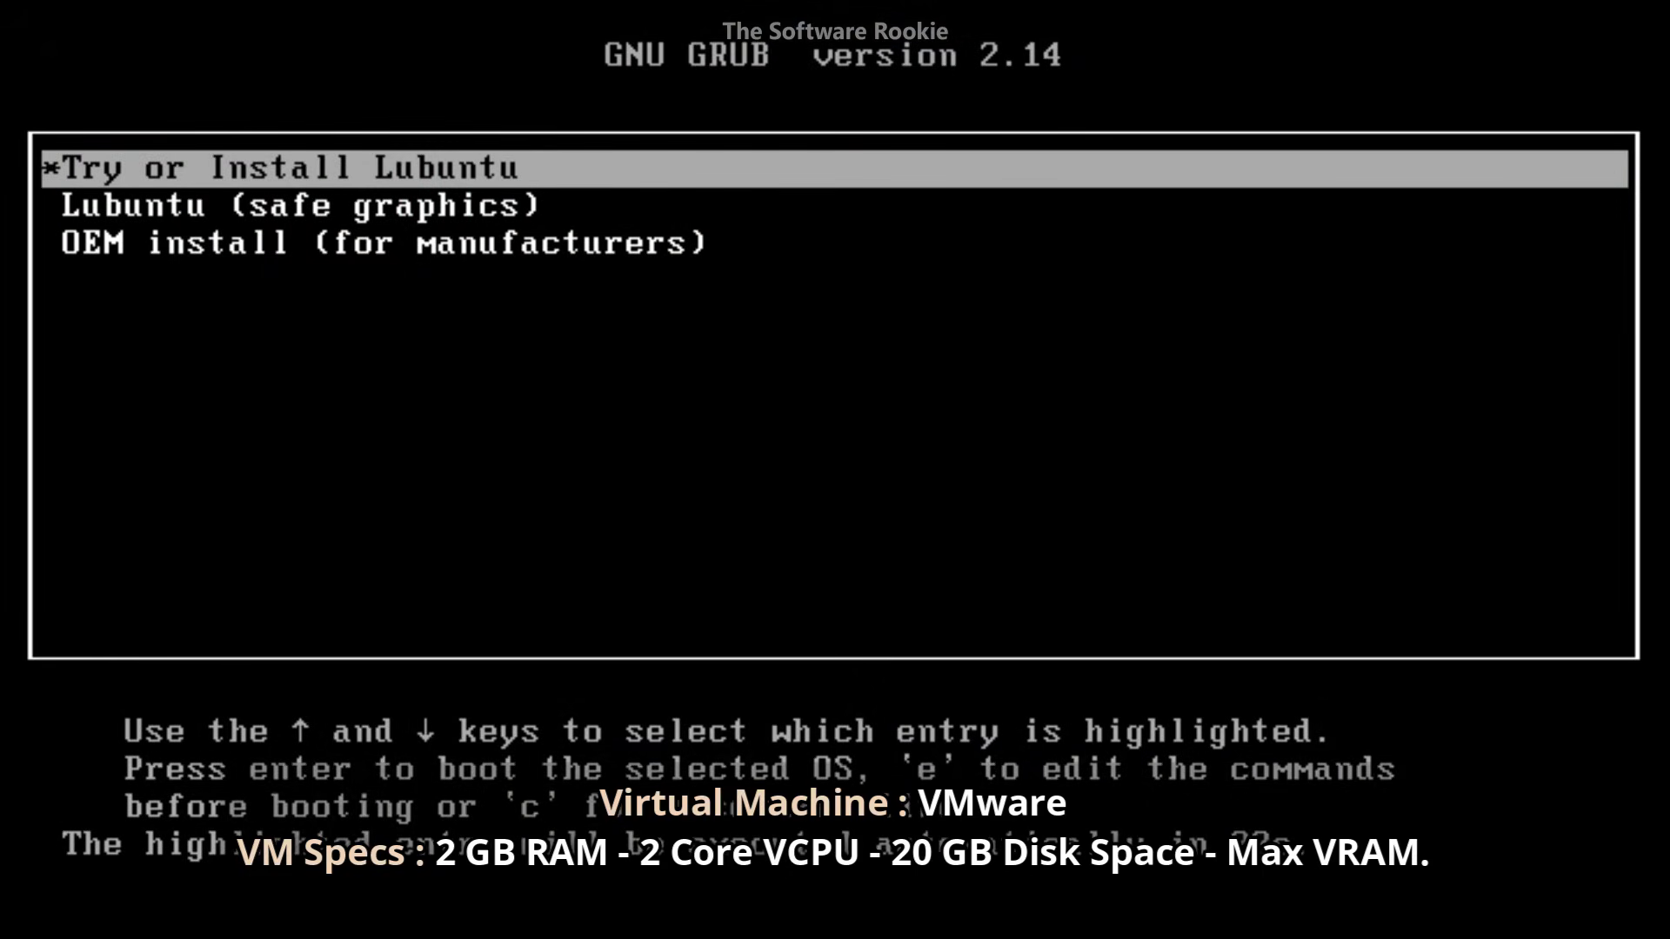
- Boot the VM from the Lubuntu ISO at the GRUB menu
key(Return)
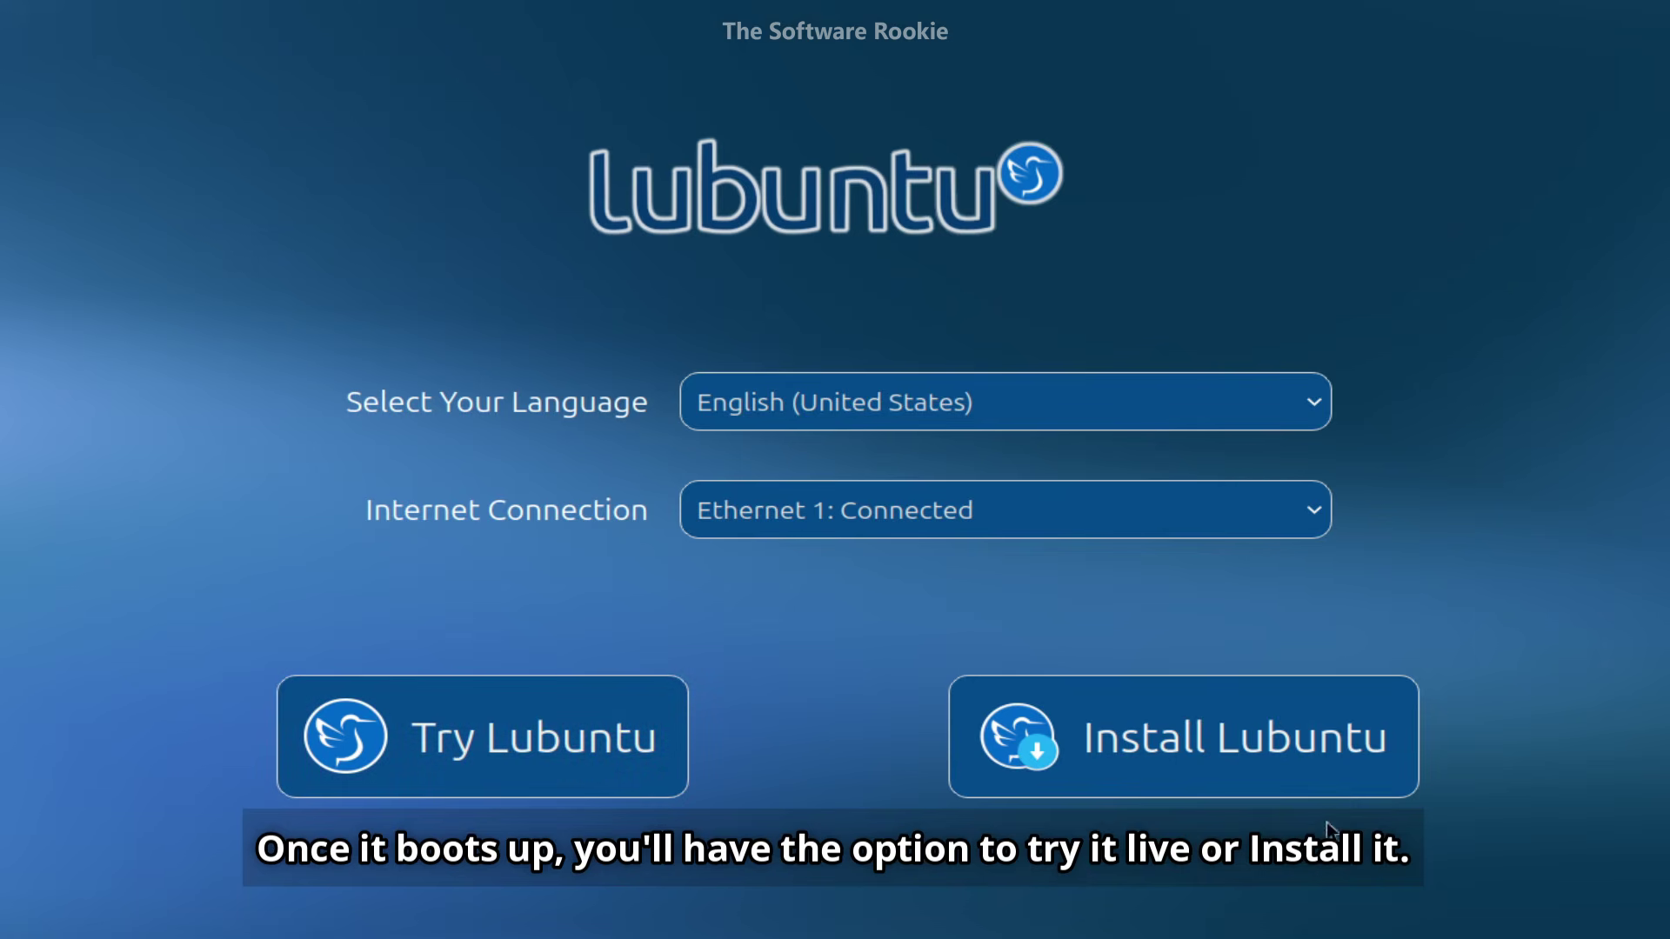
- Start the Lubuntu installer, keep the default language and location, and choose the French keyboard layout
click(1281, 760)
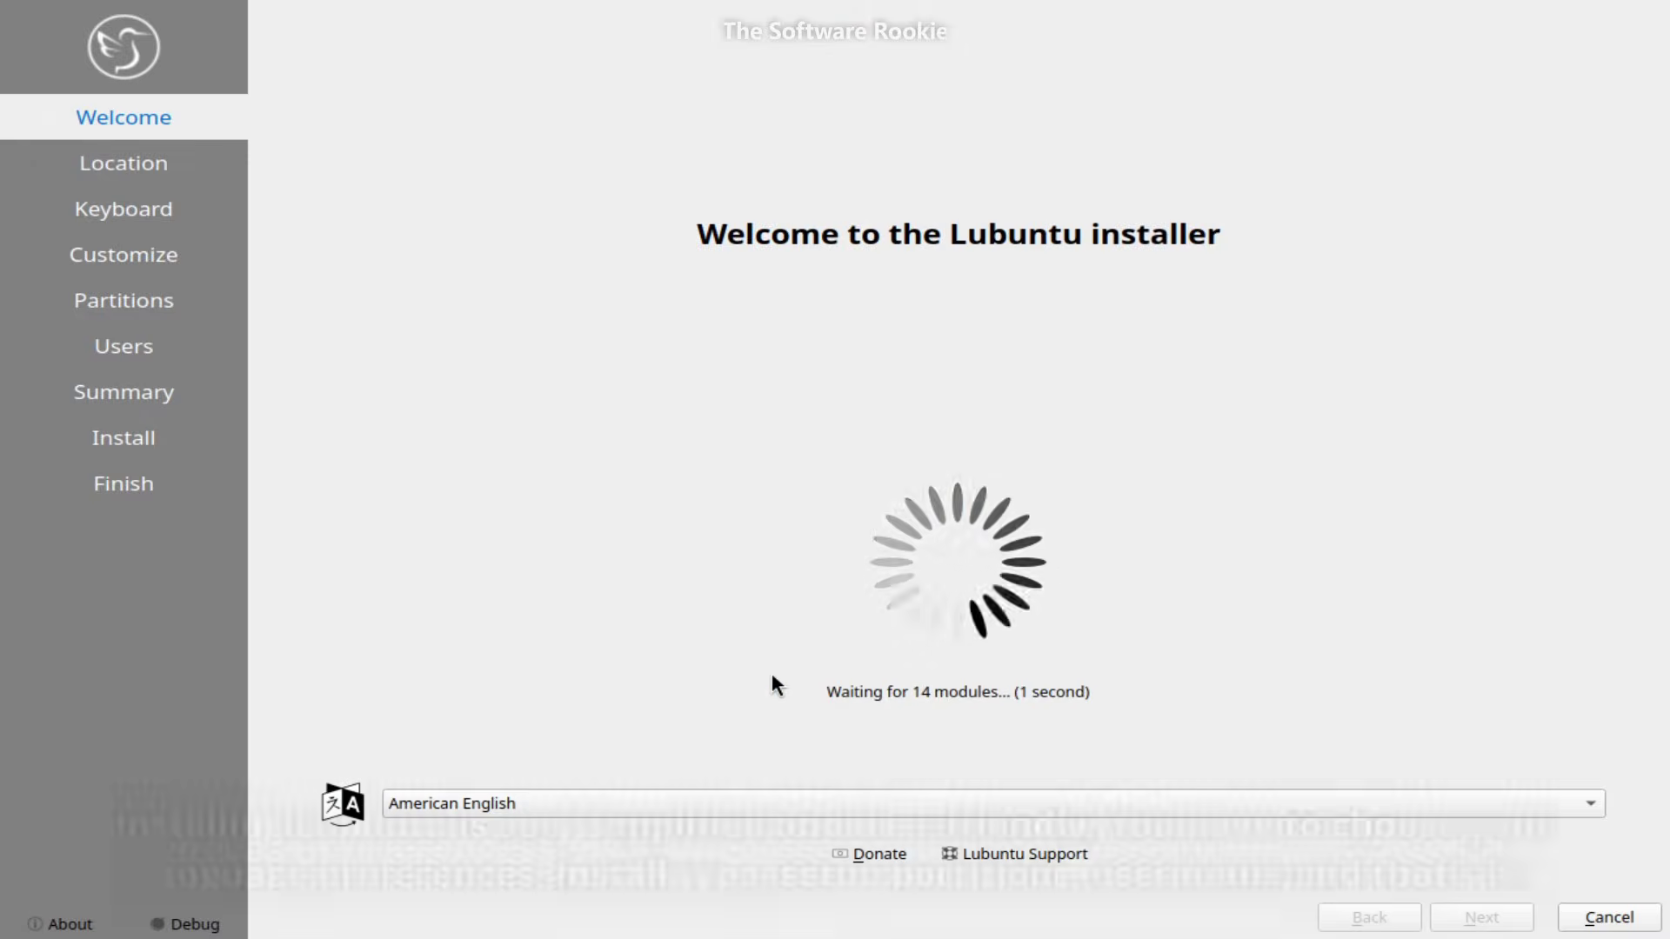
click(1444, 922)
click(1444, 922)
scroll(348, 714, down, 3)
click(333, 763)
click(1483, 920)
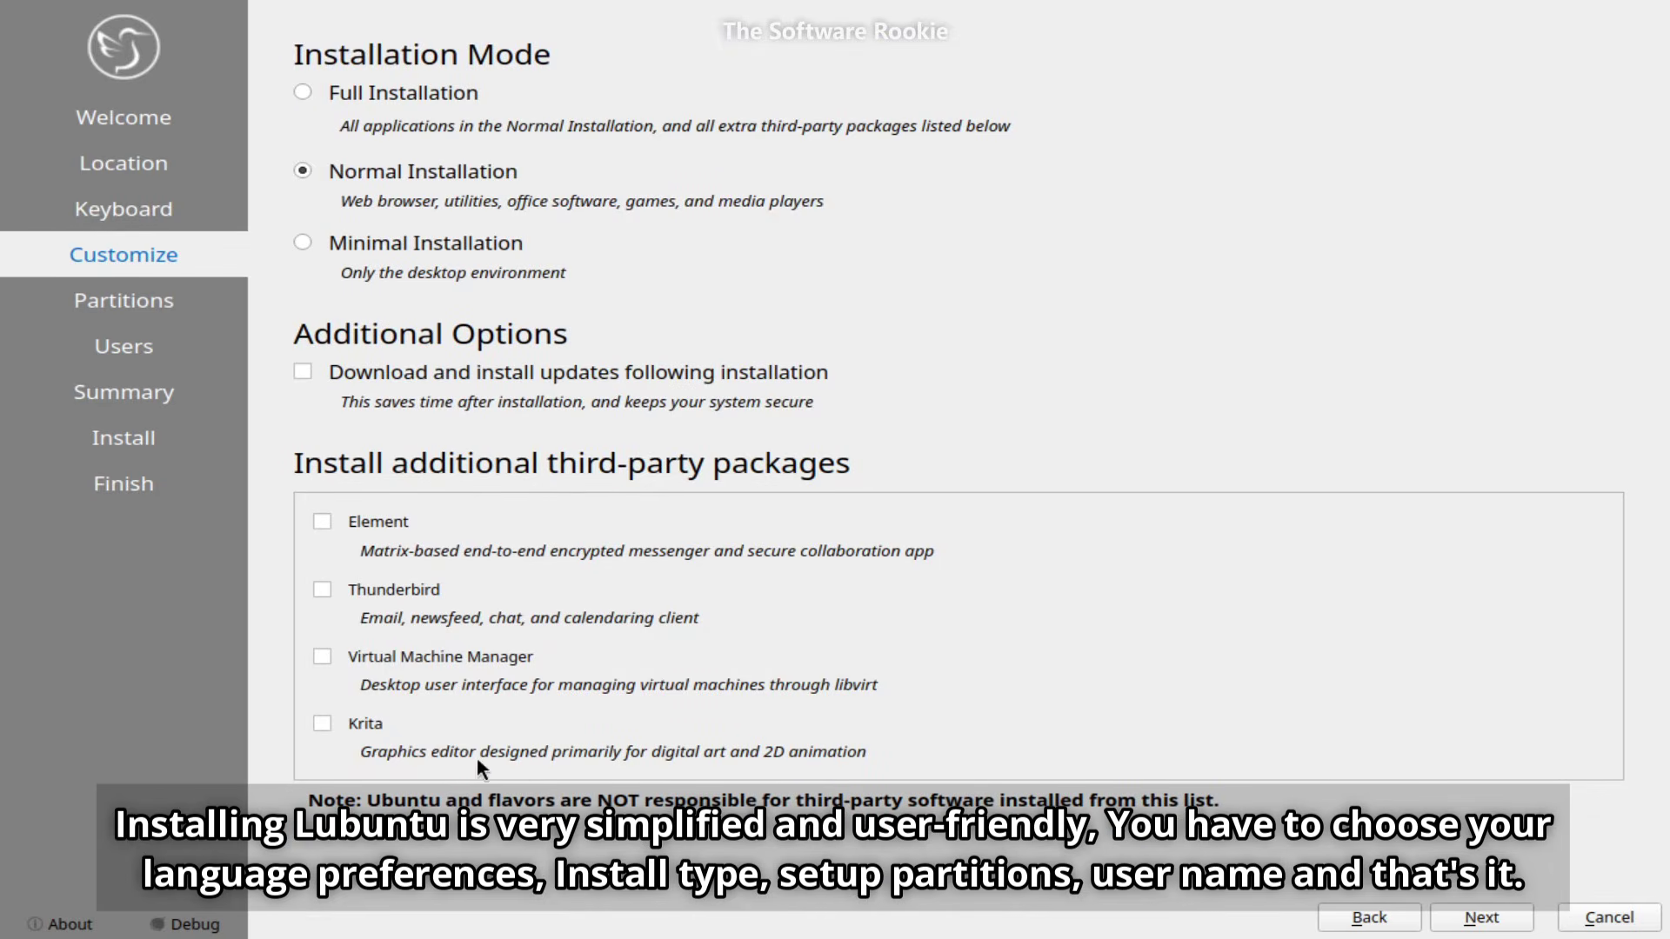
- Try manual partitioning with a new partition table, then cancel the new partition
click(1481, 920)
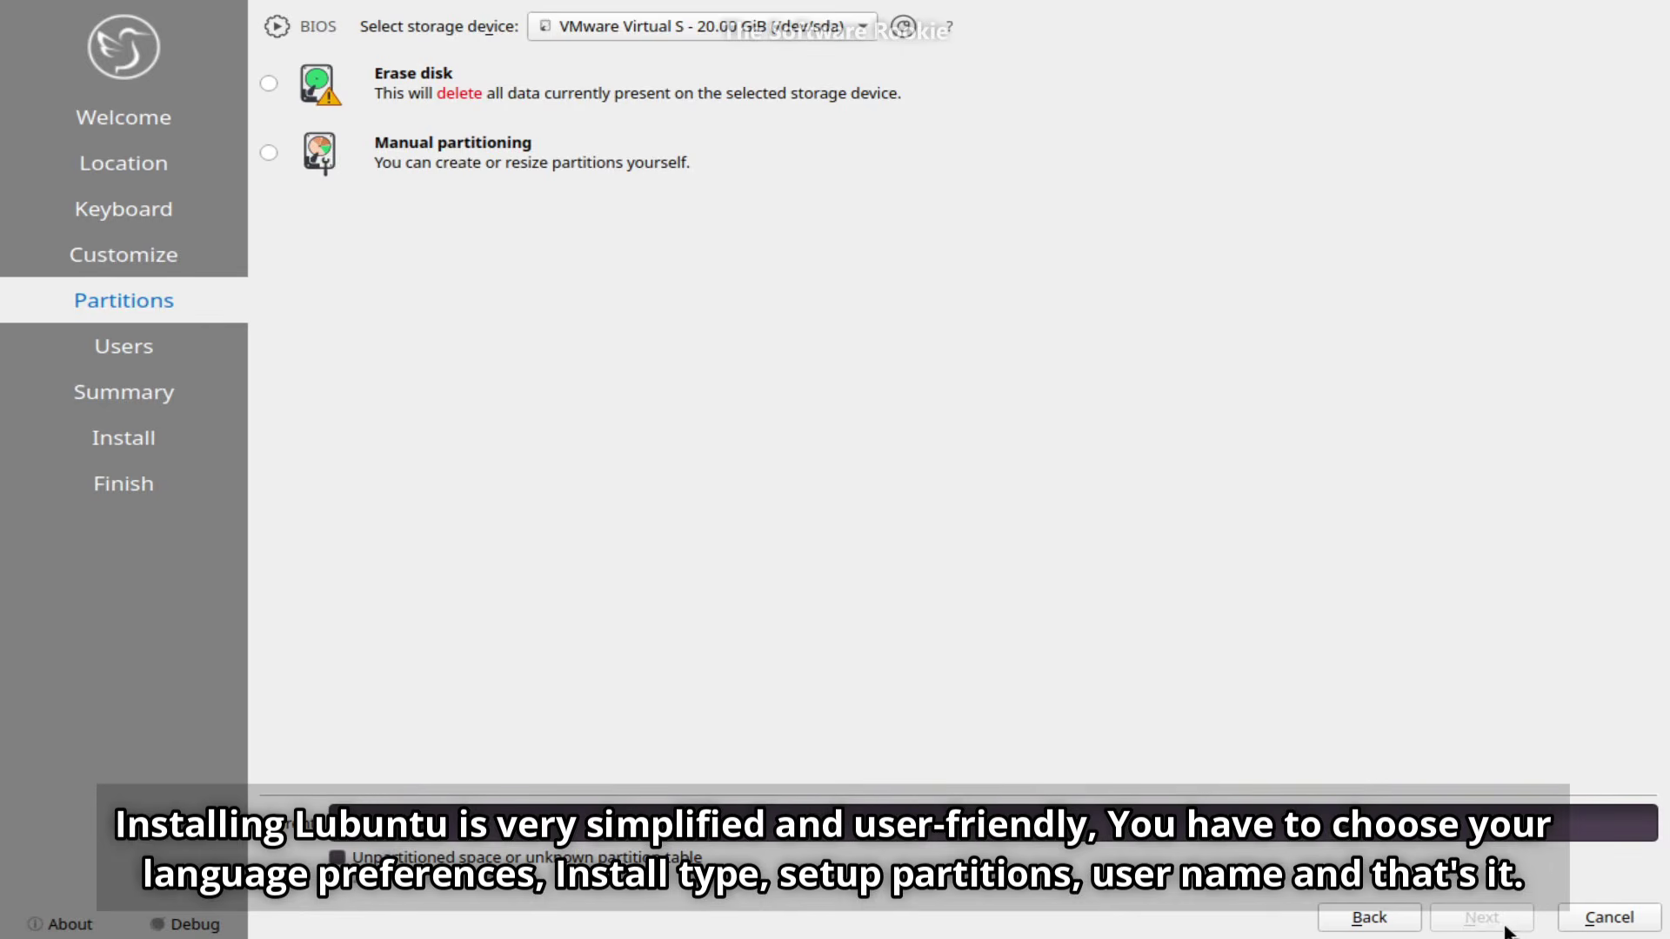
click(273, 218)
click(1444, 920)
click(943, 514)
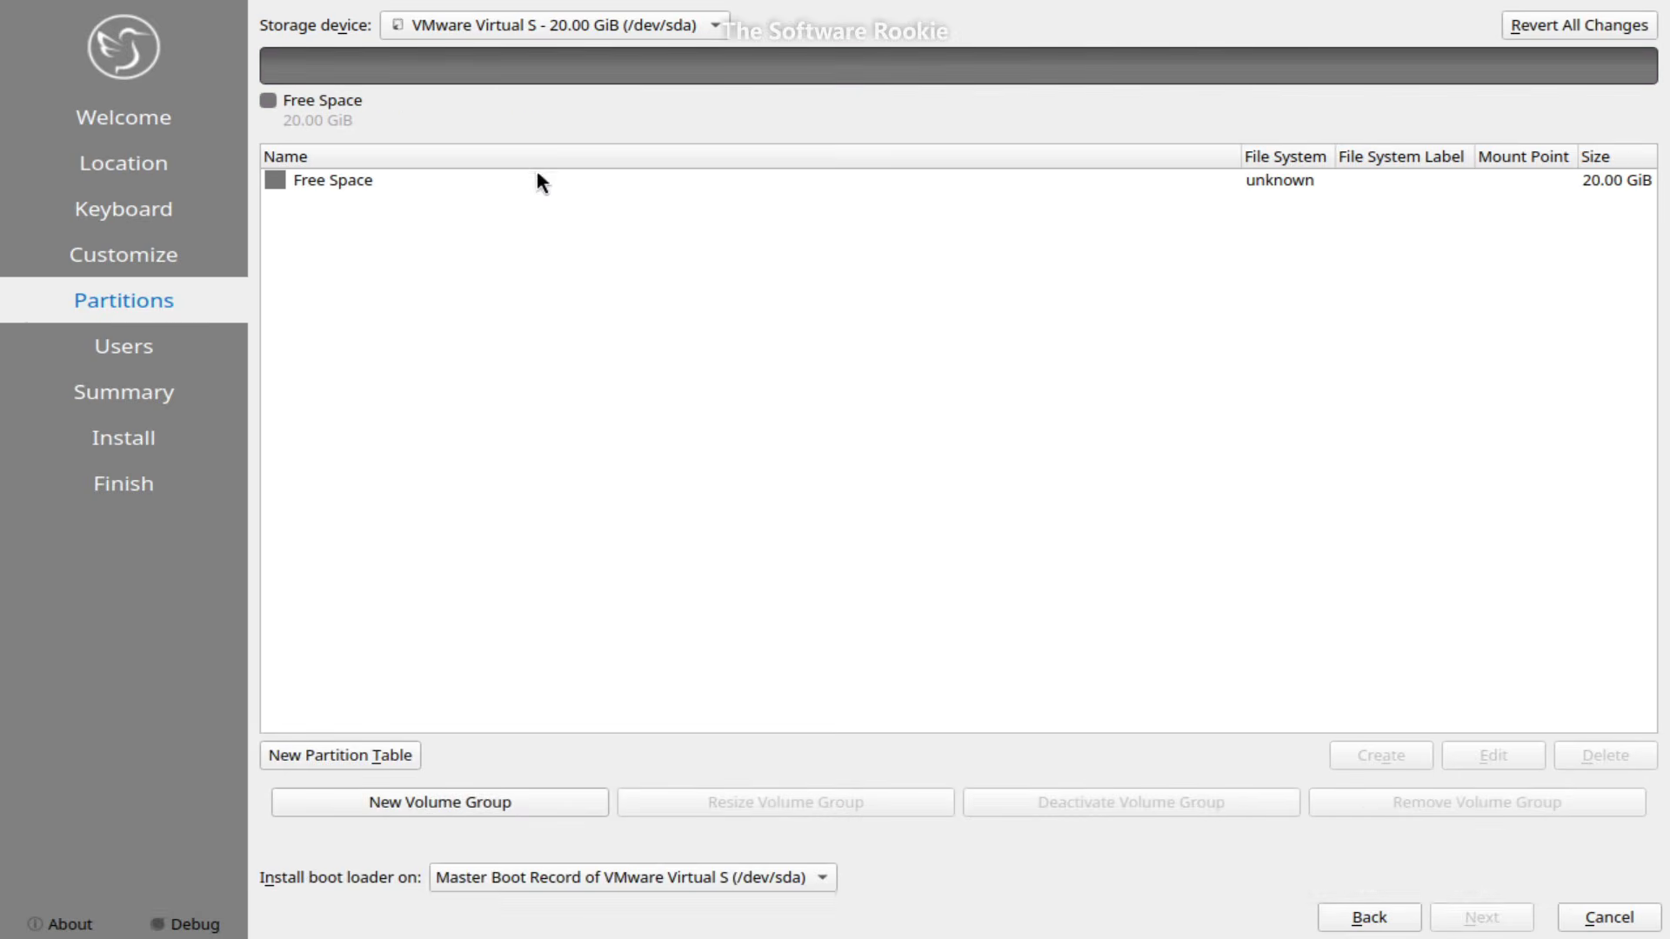
click(537, 180)
click(1377, 750)
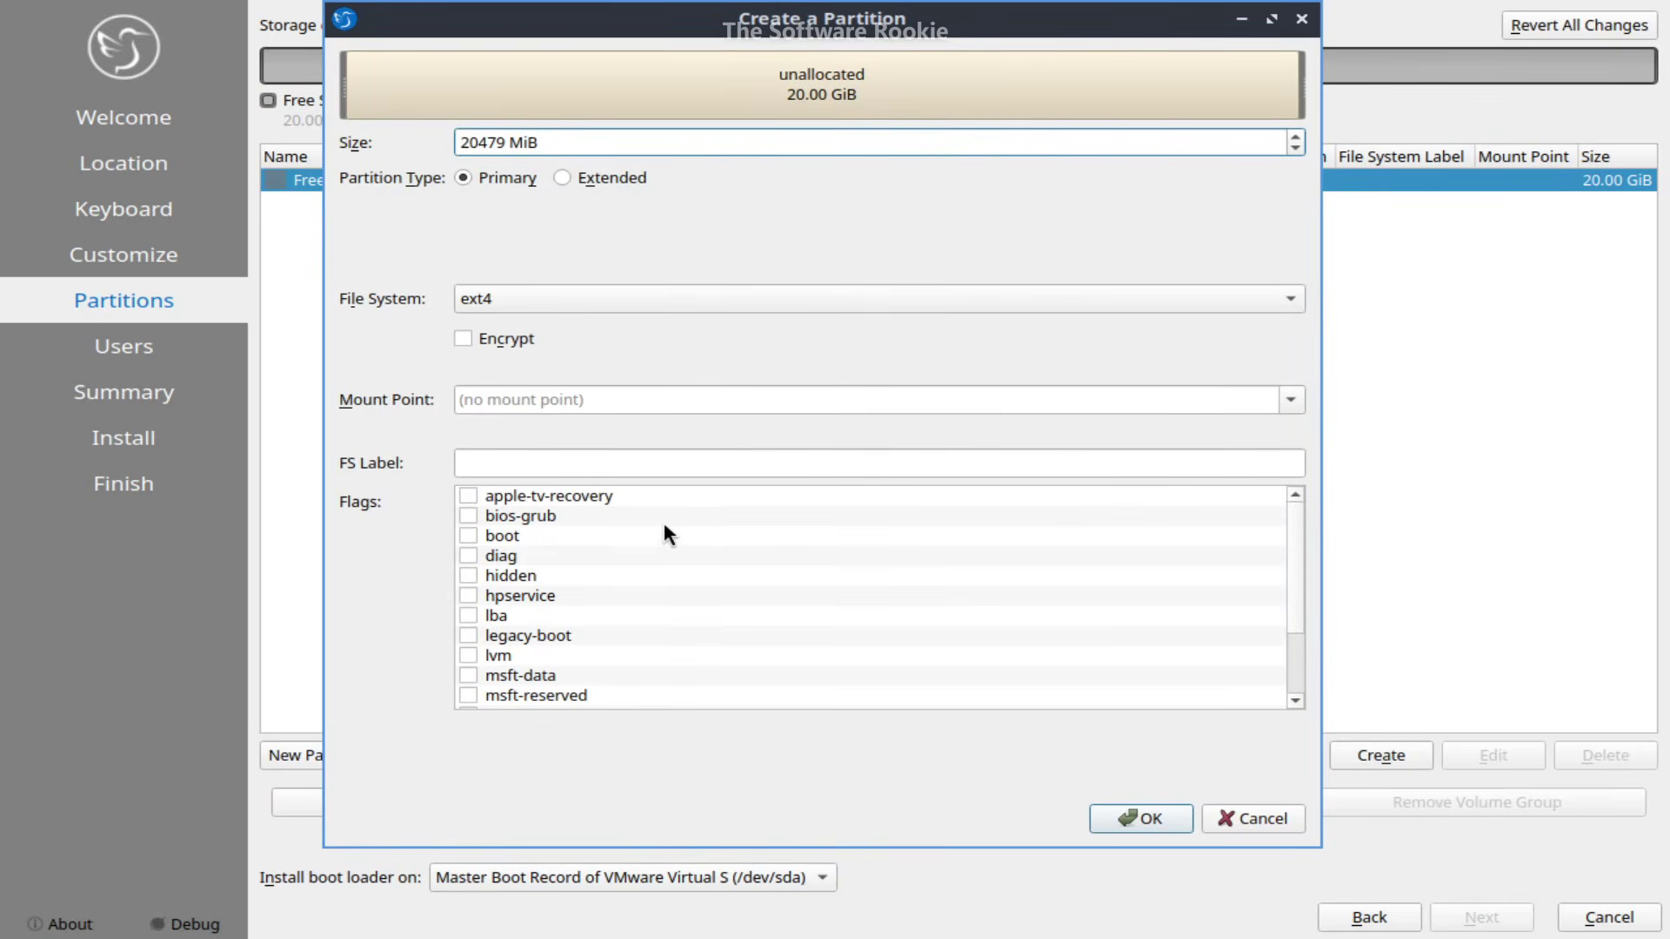
click(1249, 822)
- Go back and choose Erase disk as the installation type
click(1321, 909)
click(306, 88)
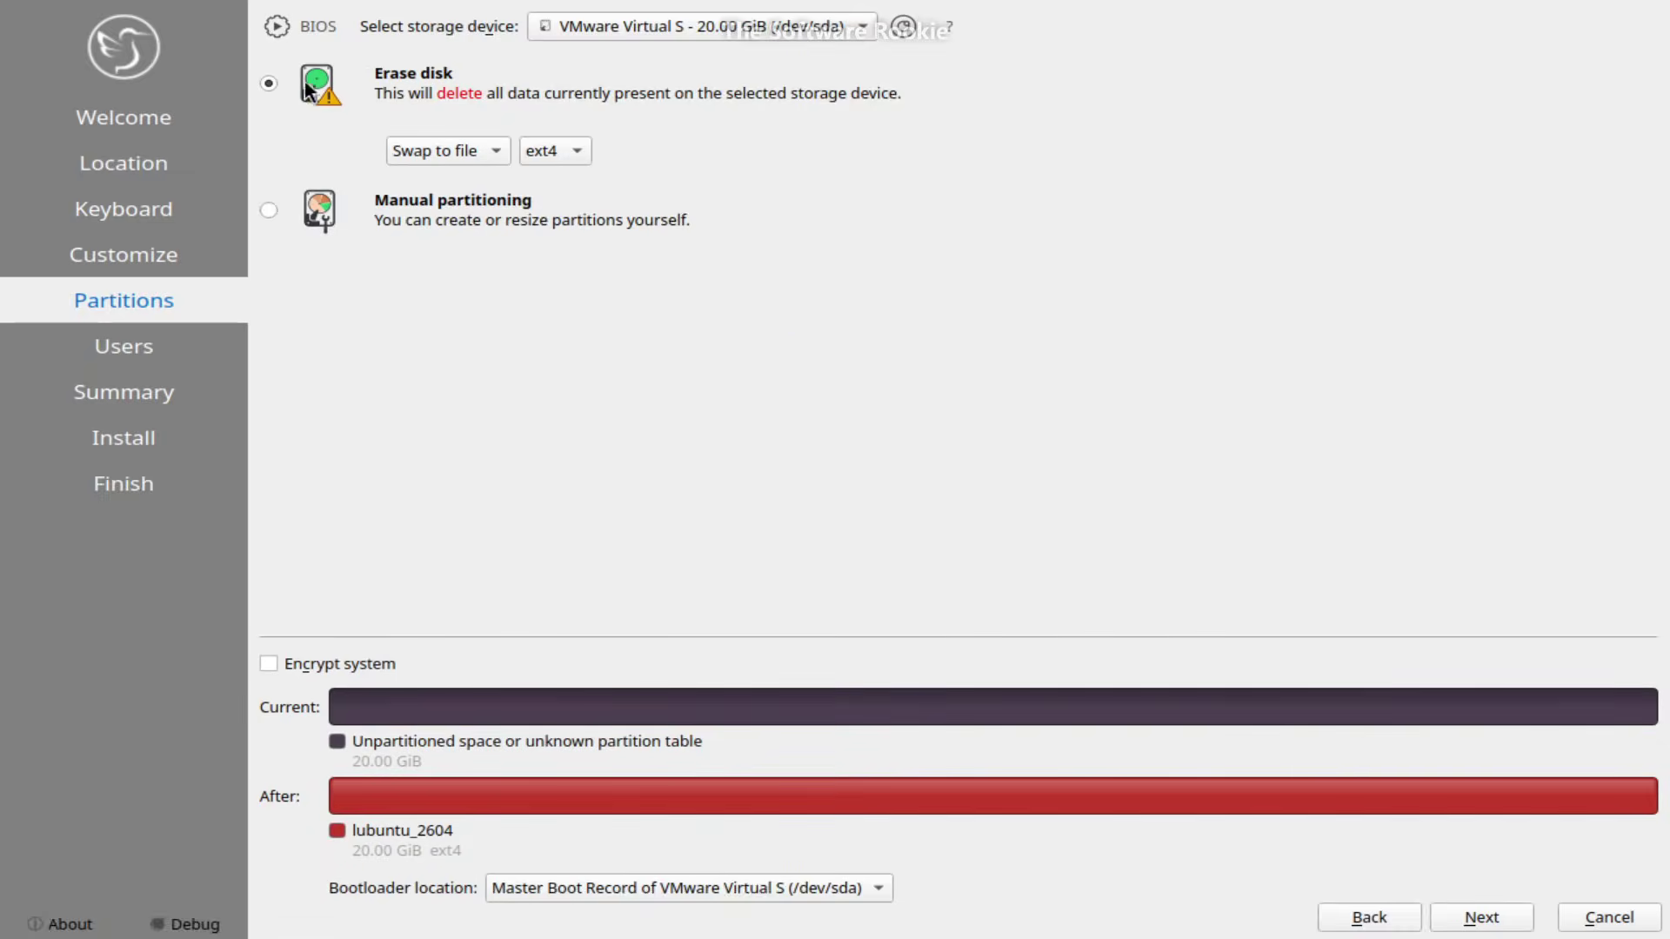
click(1498, 915)
- Enter the user's name, type the account password twice, and enable automatic login
text(TSWR)
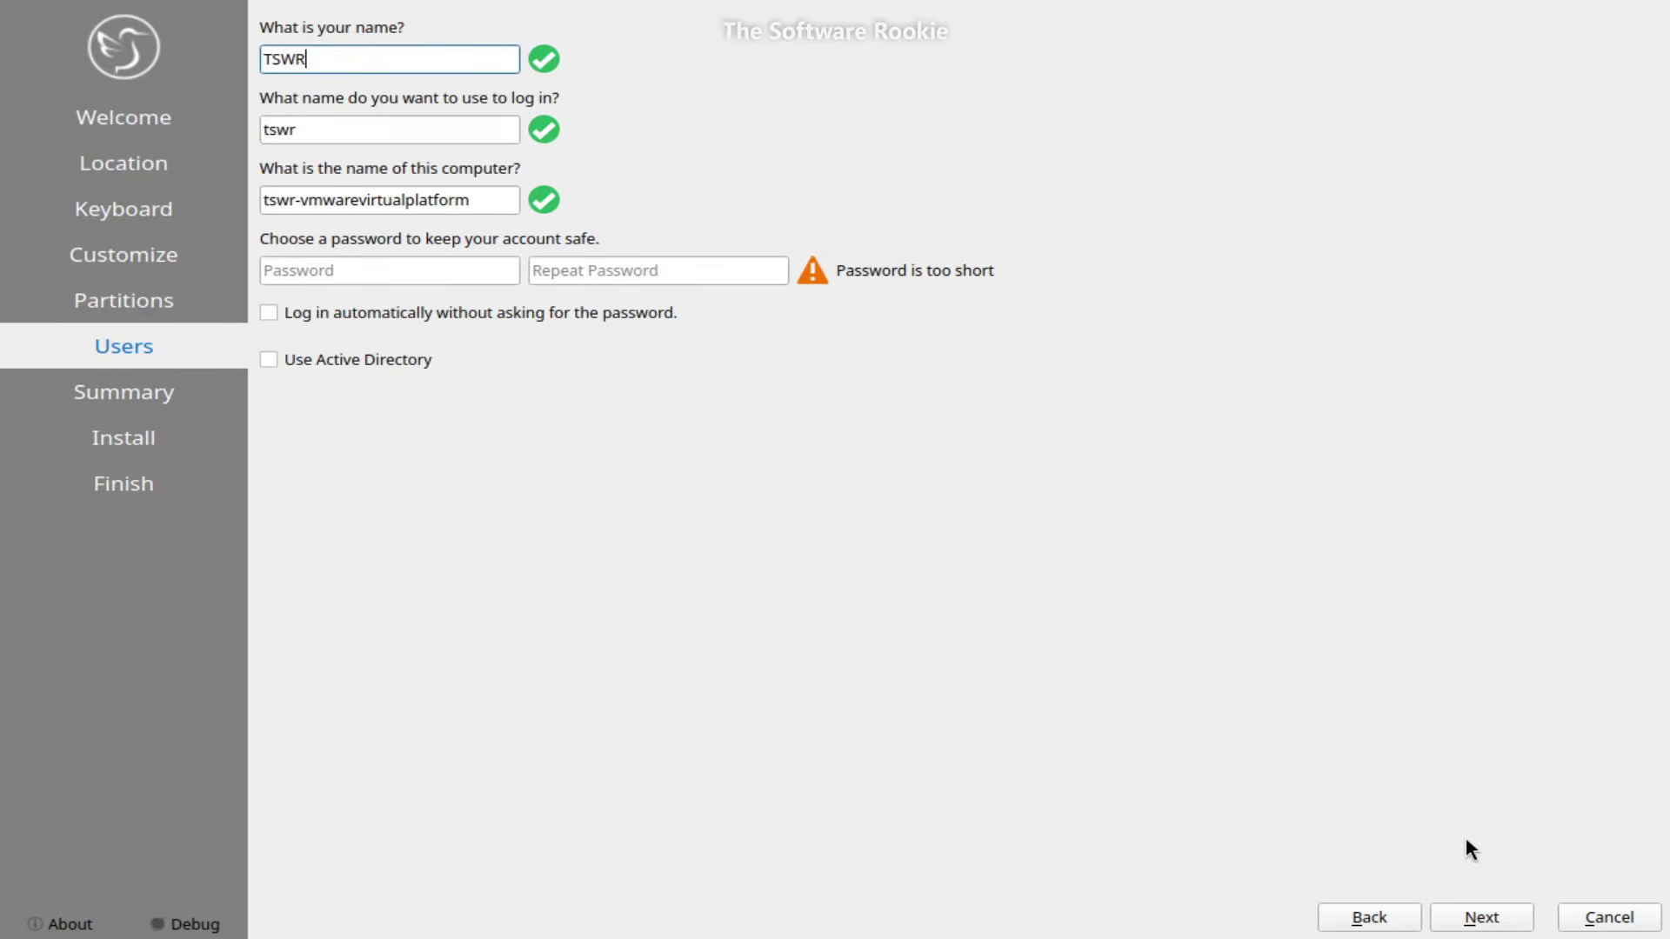
click(331, 266)
text(123456)
click(592, 270)
text(123456)
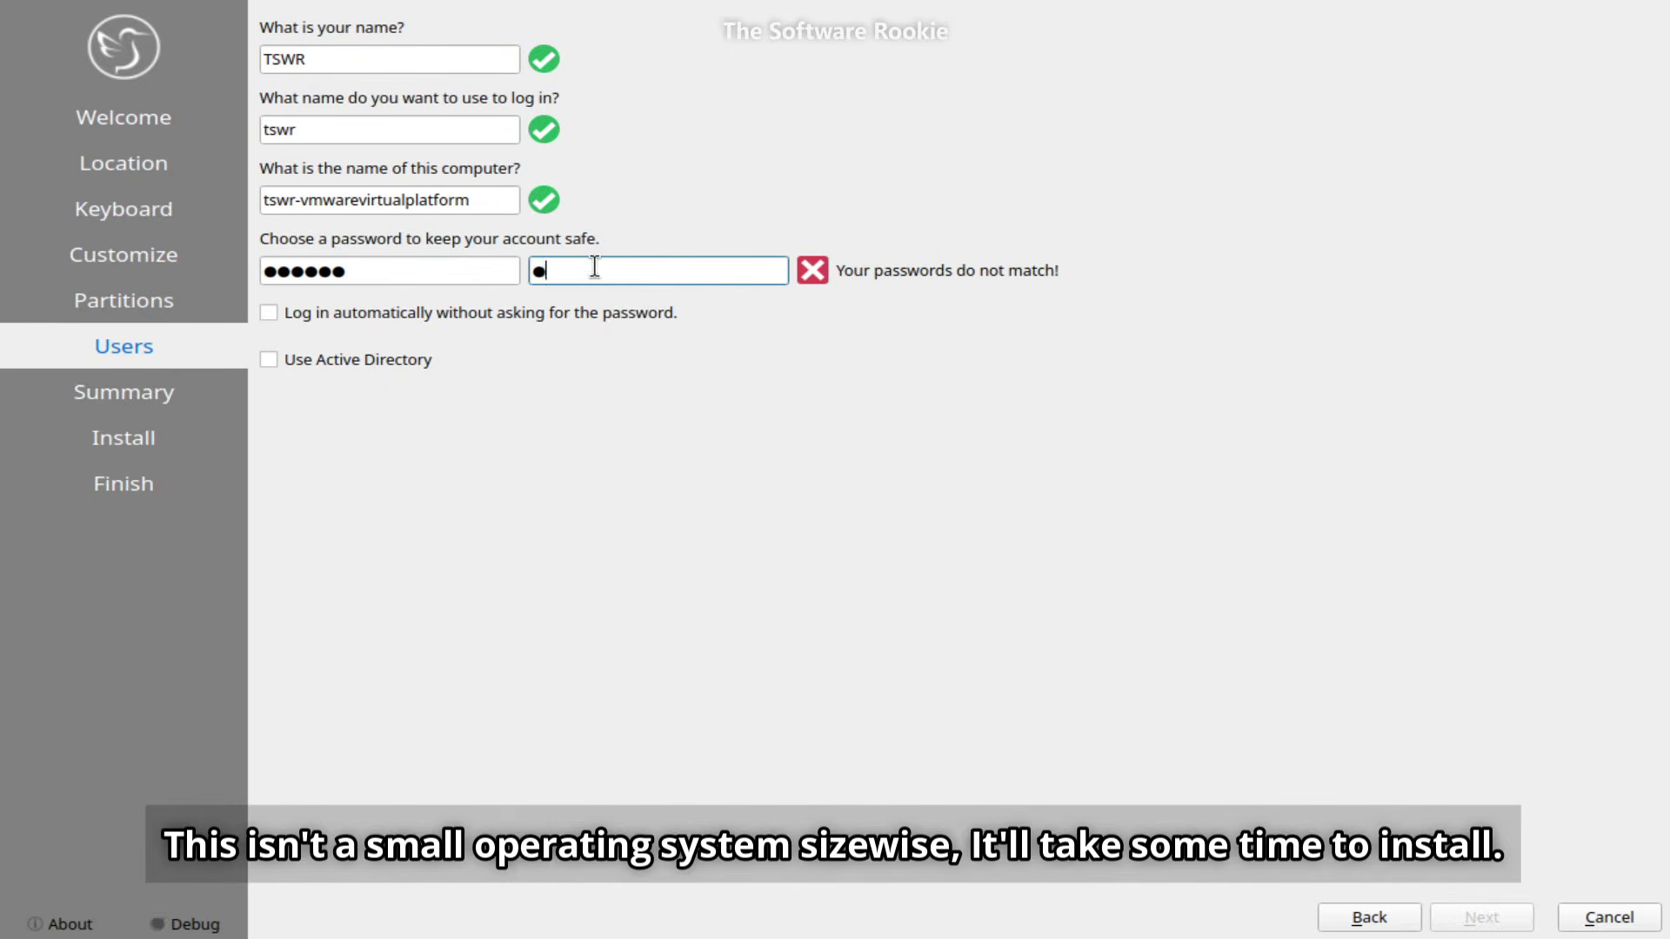
click(374, 316)
- Review the summary and start the installation with Install Now
click(1496, 920)
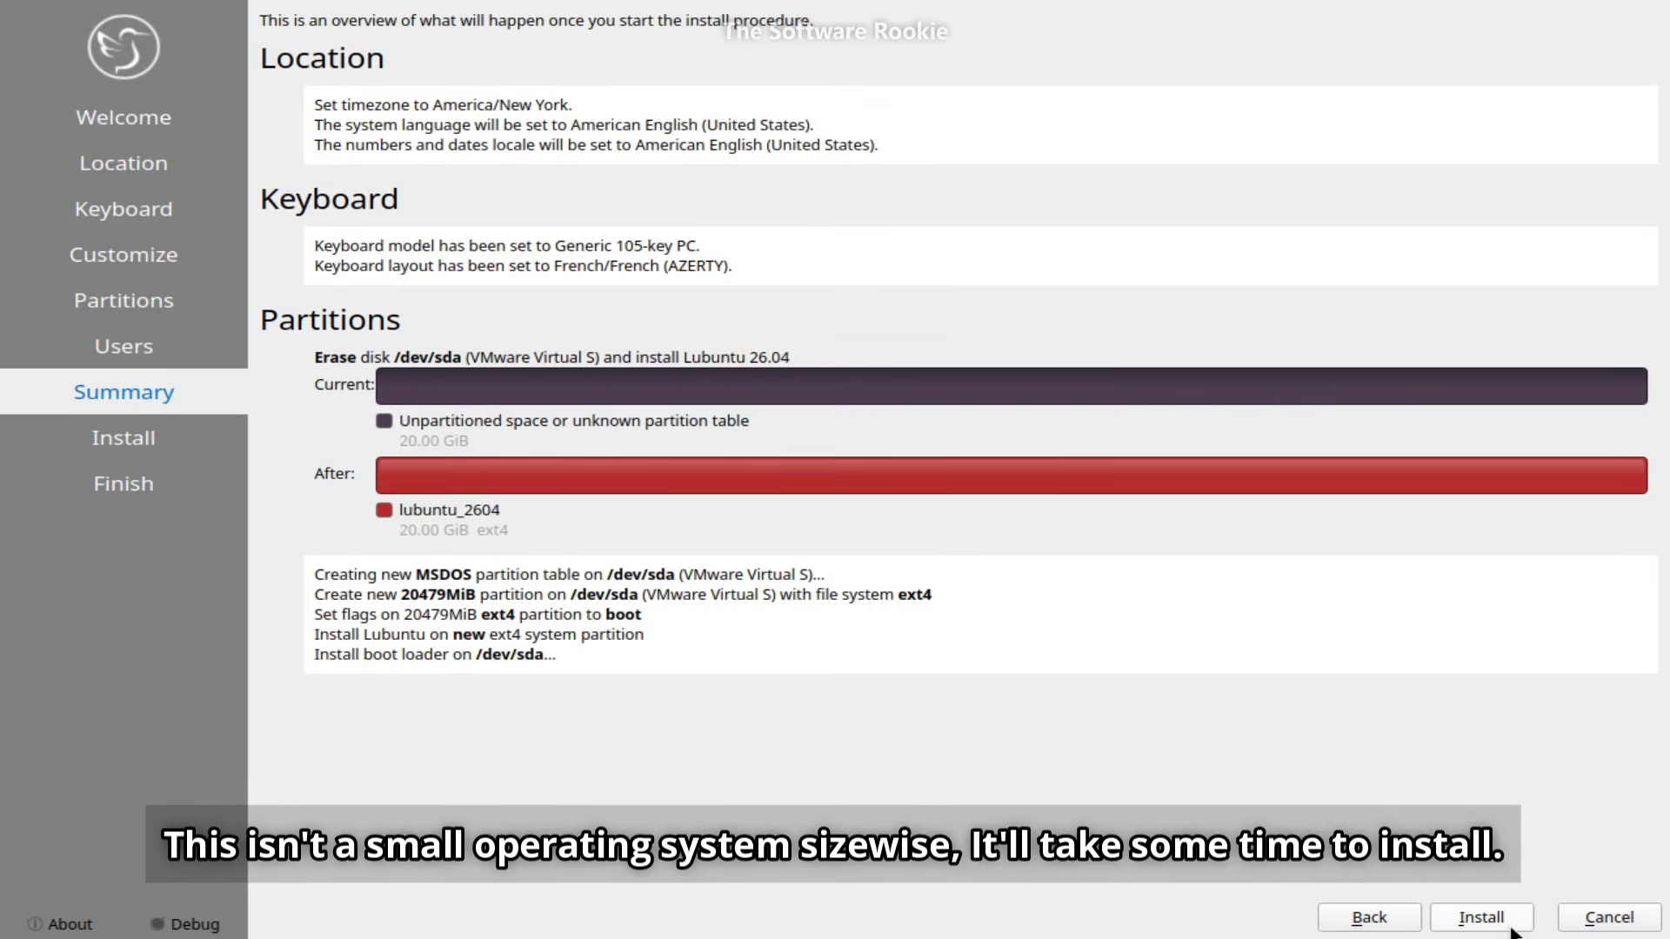
click(1481, 919)
click(848, 563)
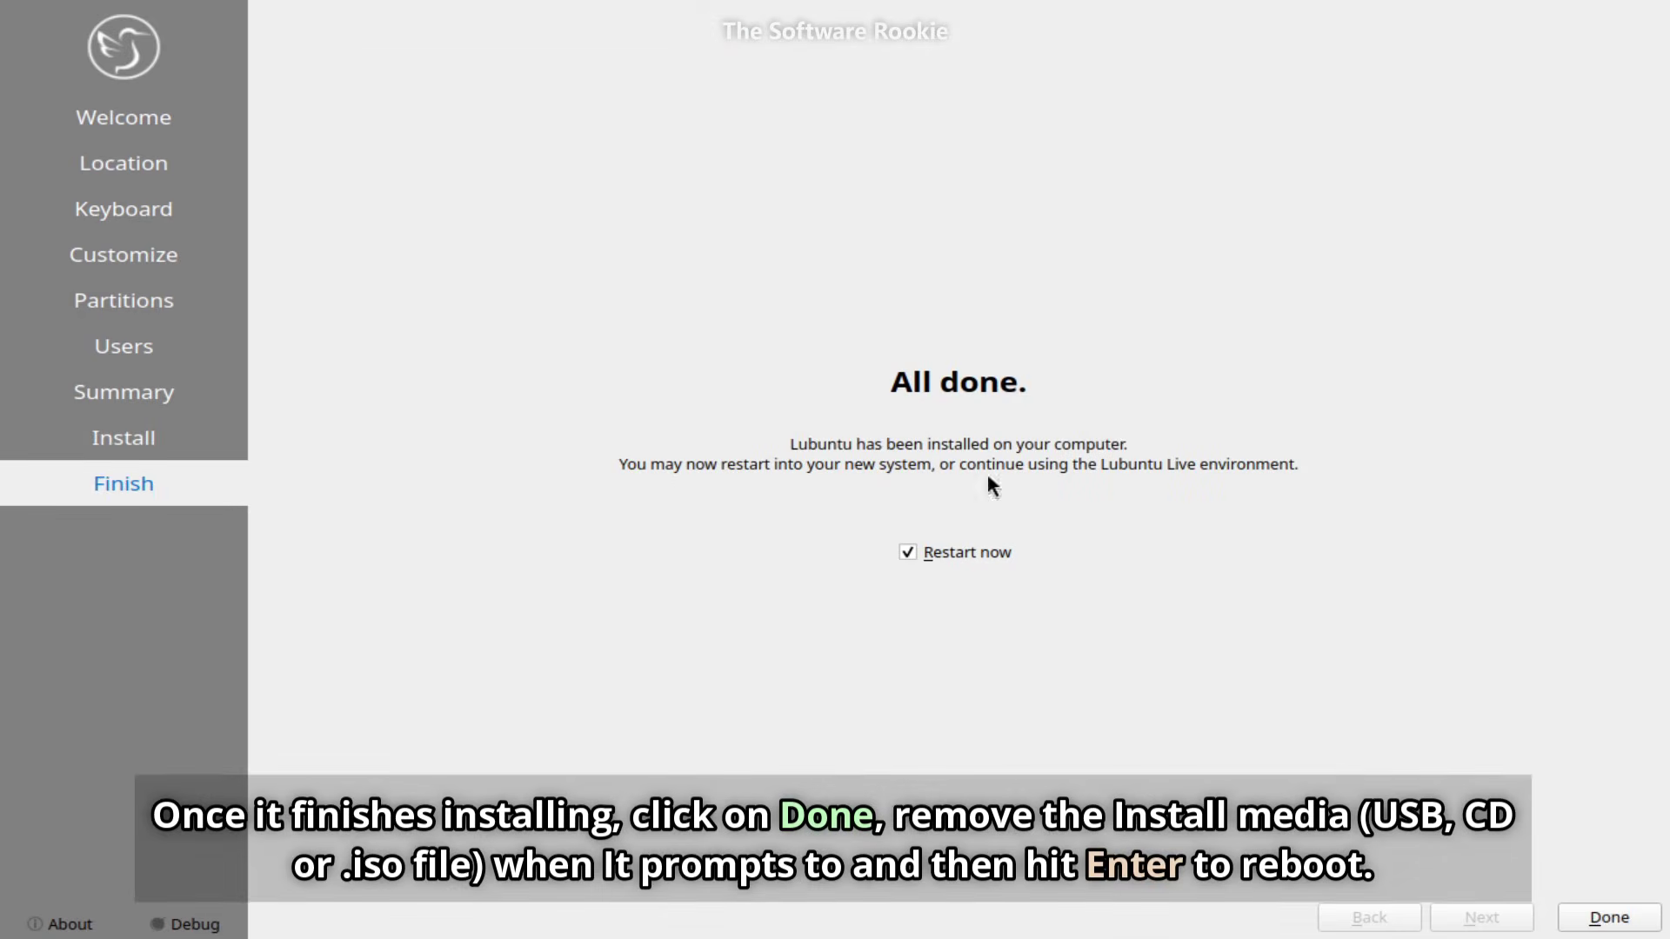
- Finish the installer with Restart now and reboot after removing the install medium
click(1570, 922)
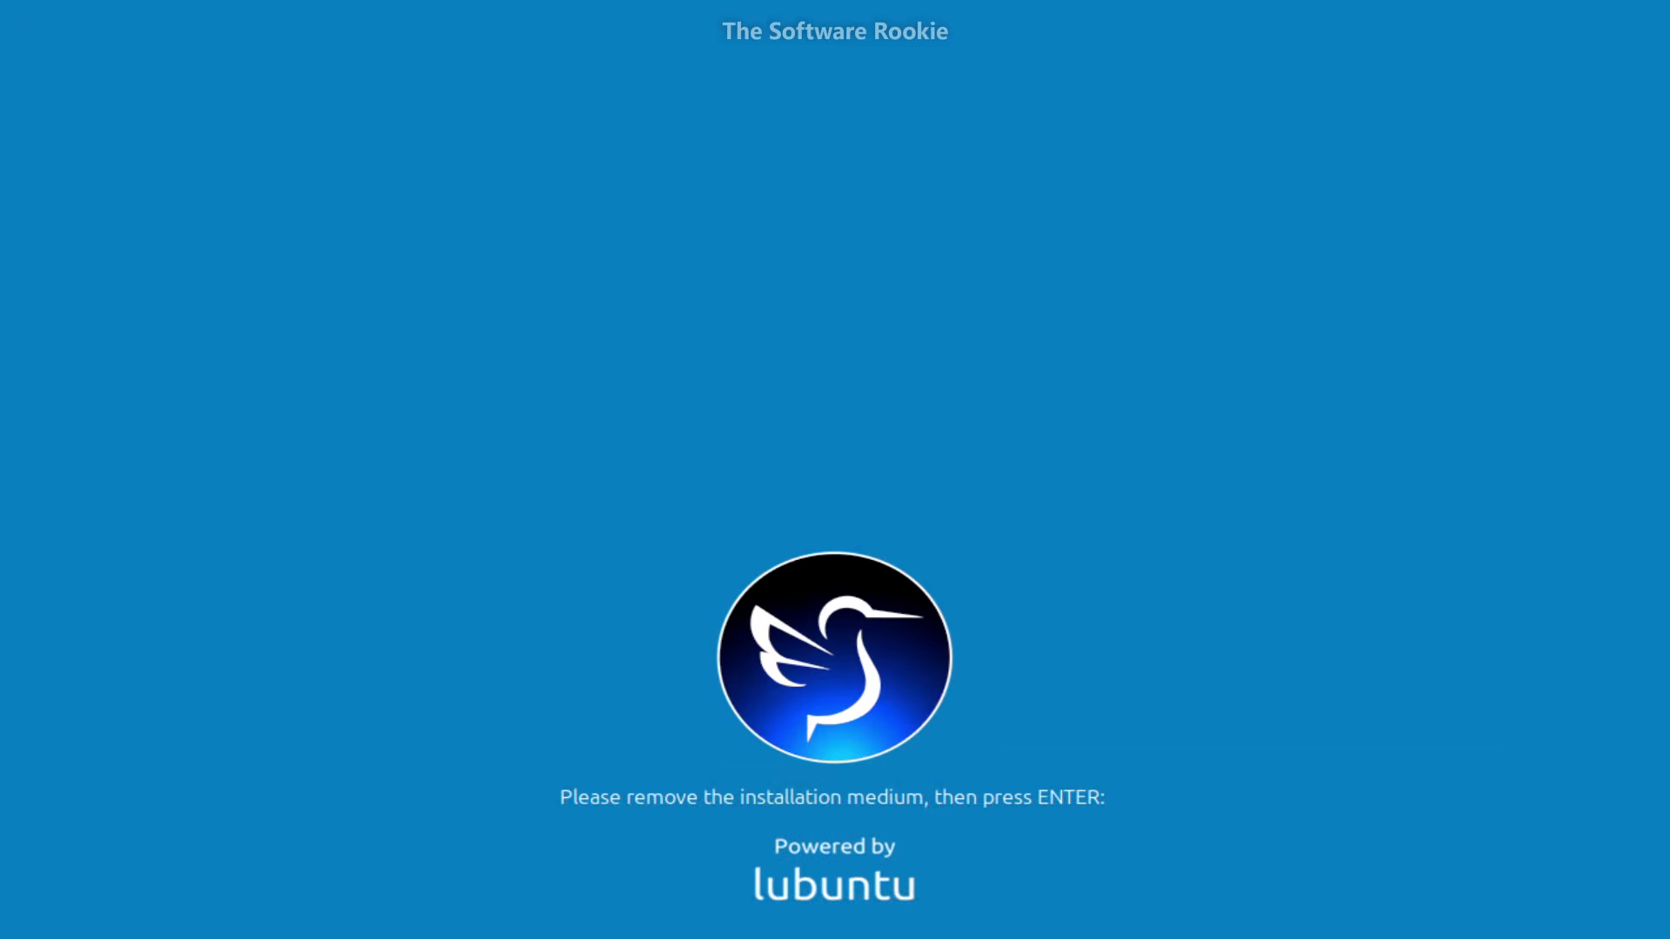
key(Return)
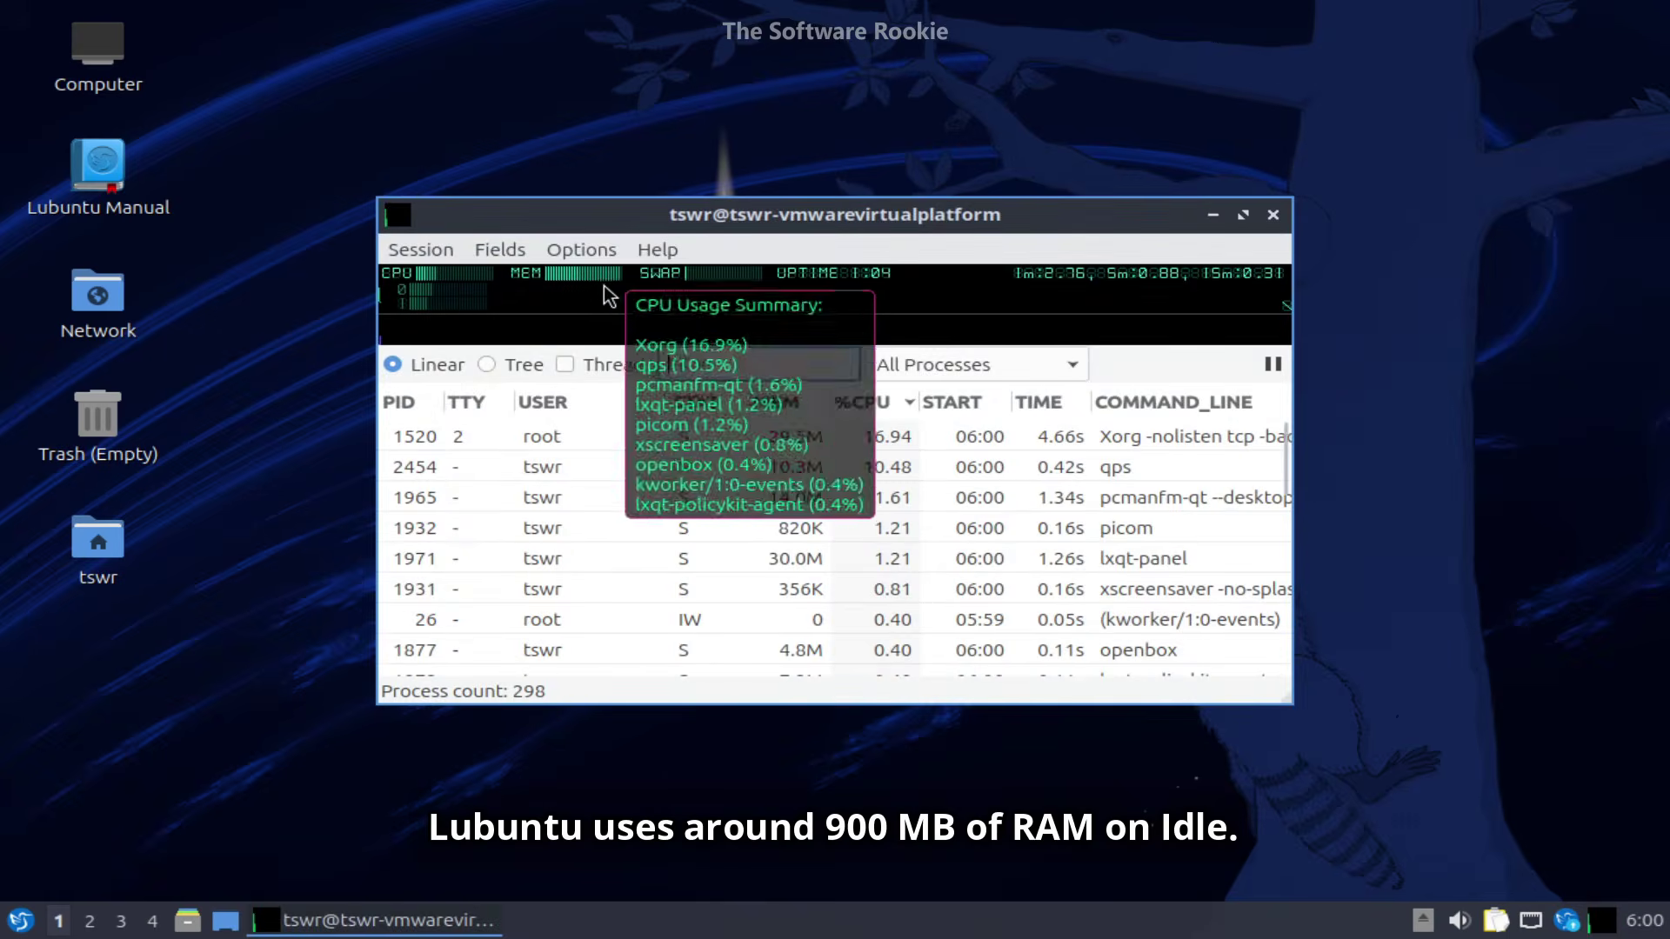
- Check the root folder's free space in the file manager: 10.8 GiB of 19.5 GiB
mouse_move(597, 279)
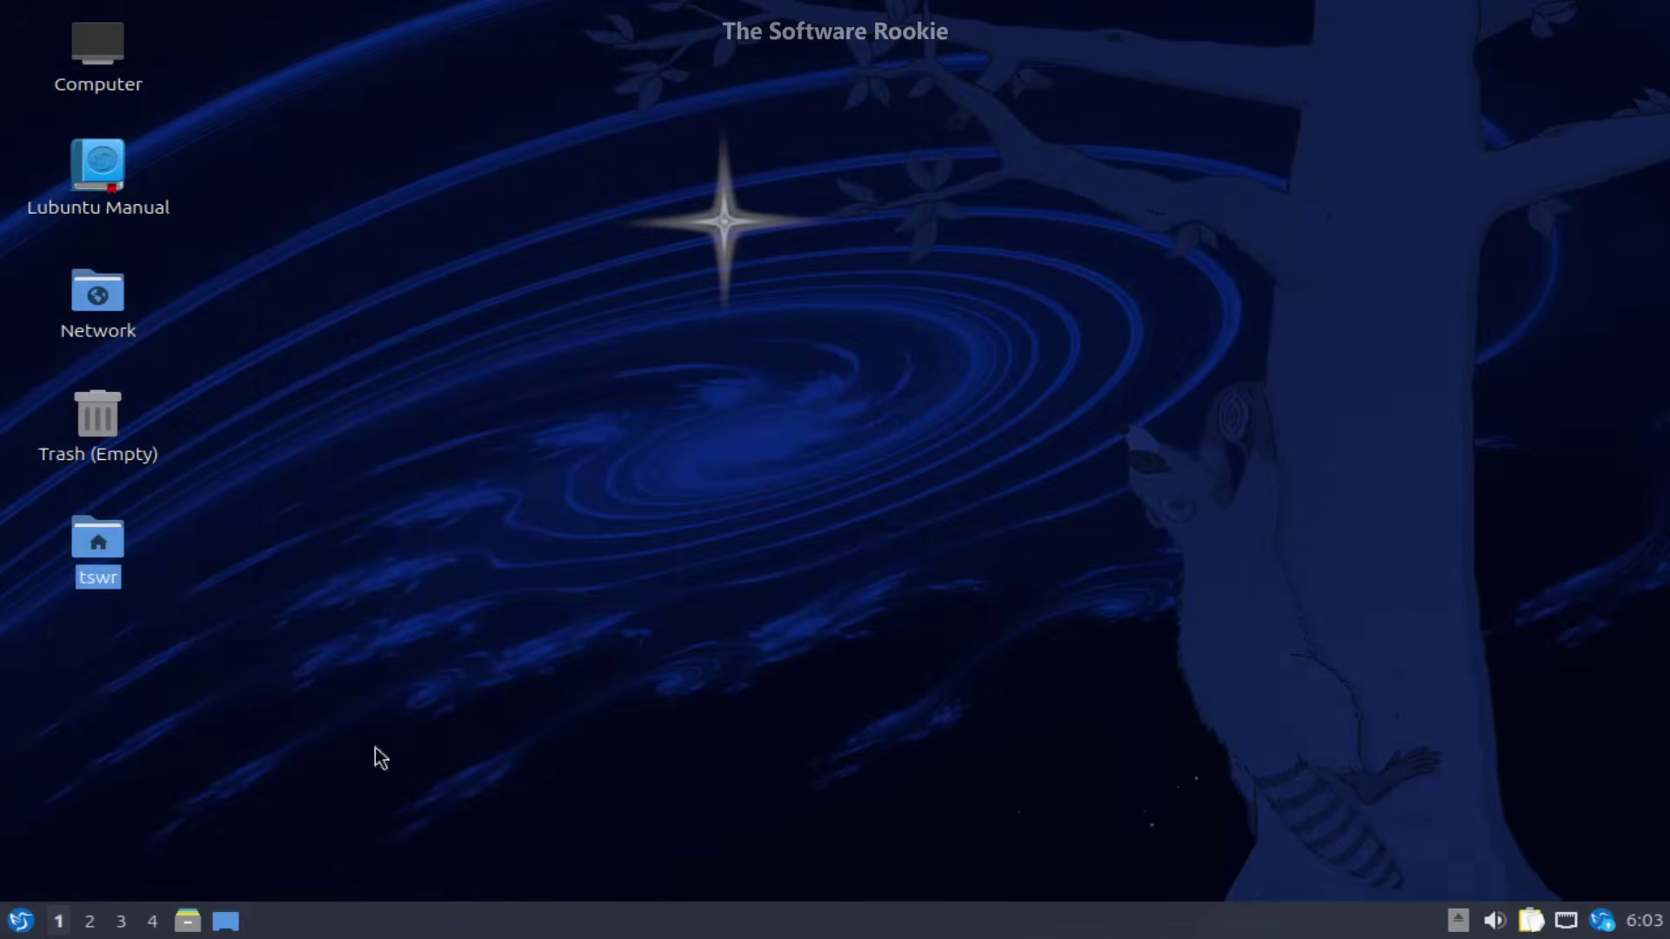
- Browse the menu's Accessories, Graphics, Internet, Office, System Tools and LXQt Settings categories
click(18, 917)
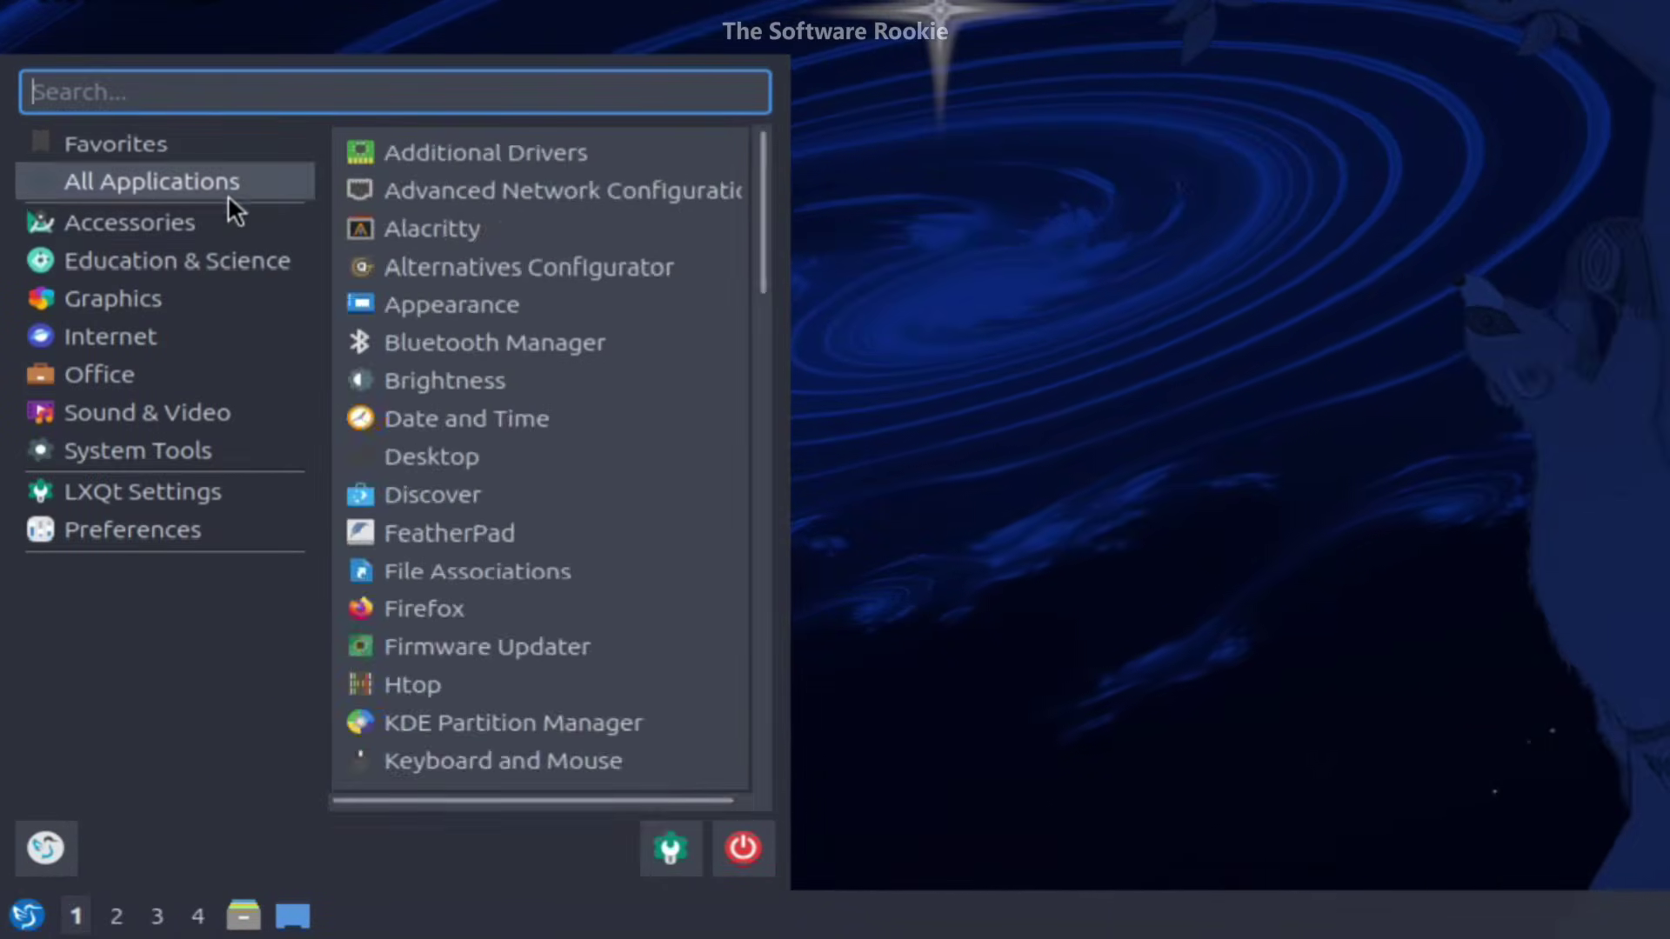
mouse_move(190, 340)
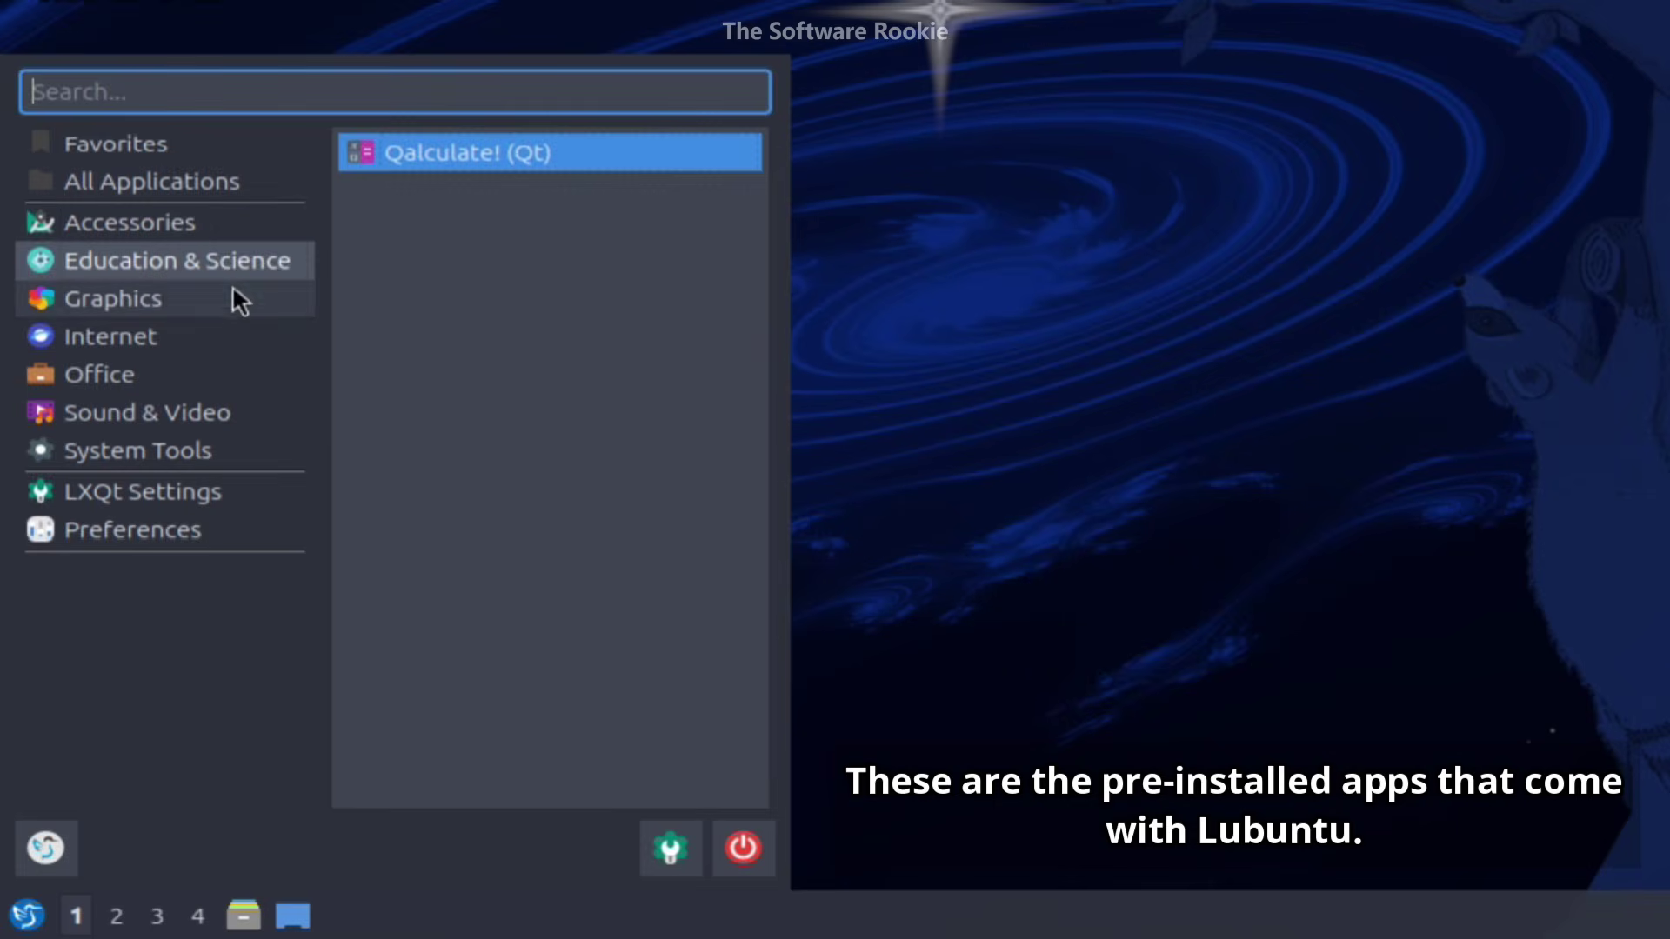
mouse_move(238, 294)
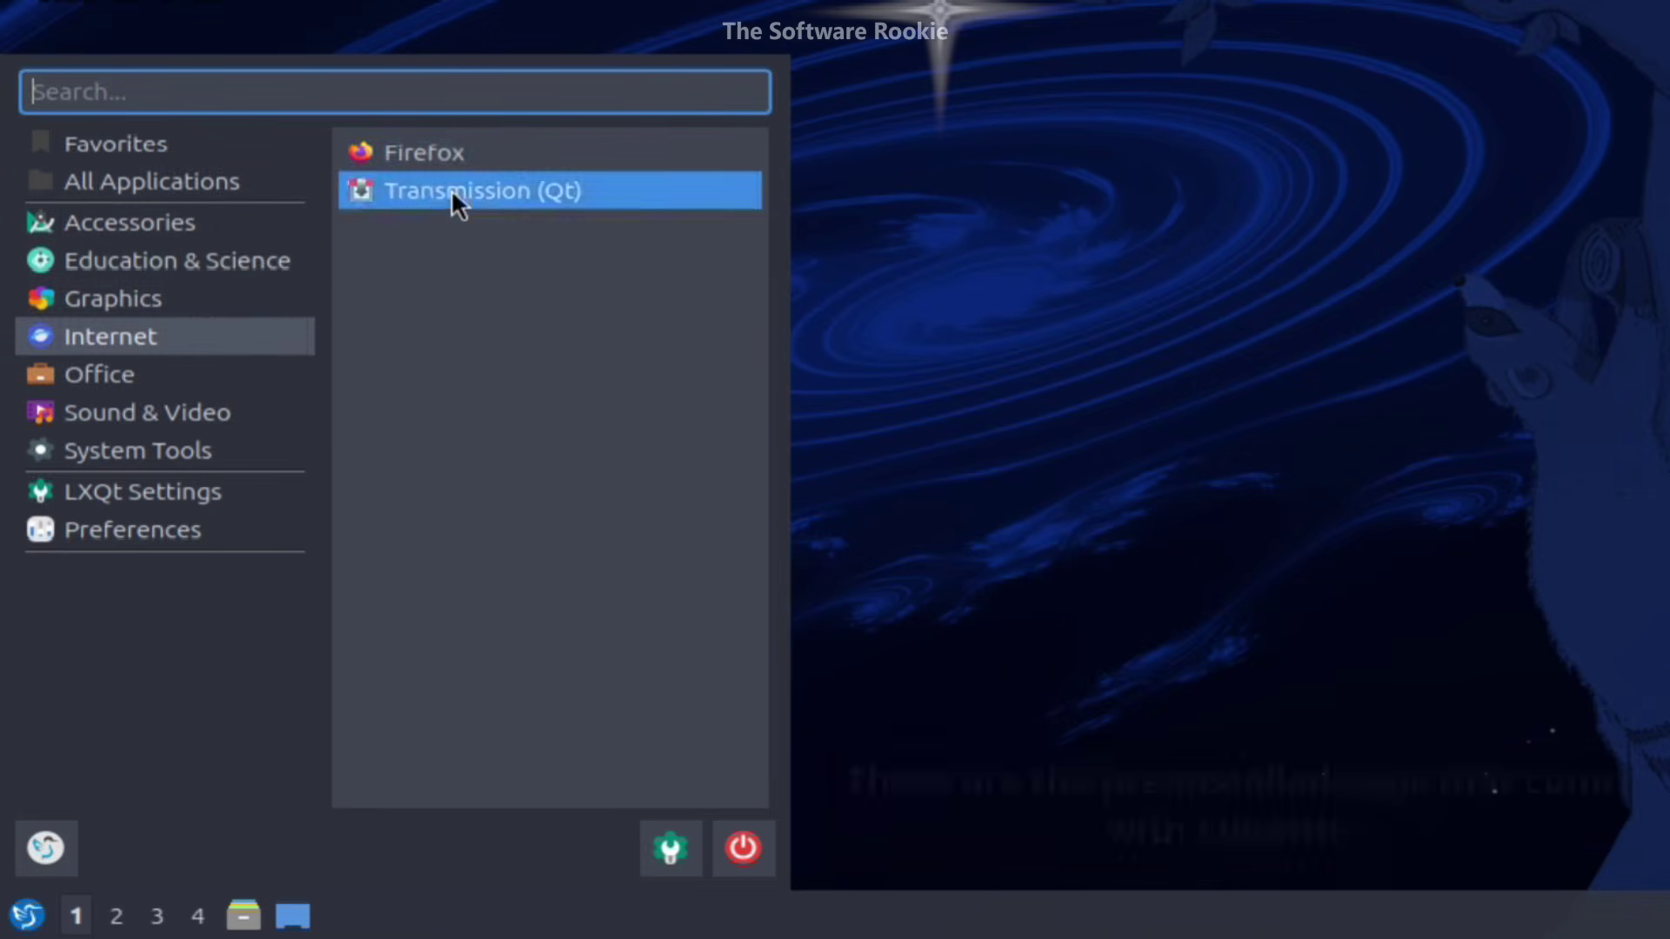
mouse_move(278, 364)
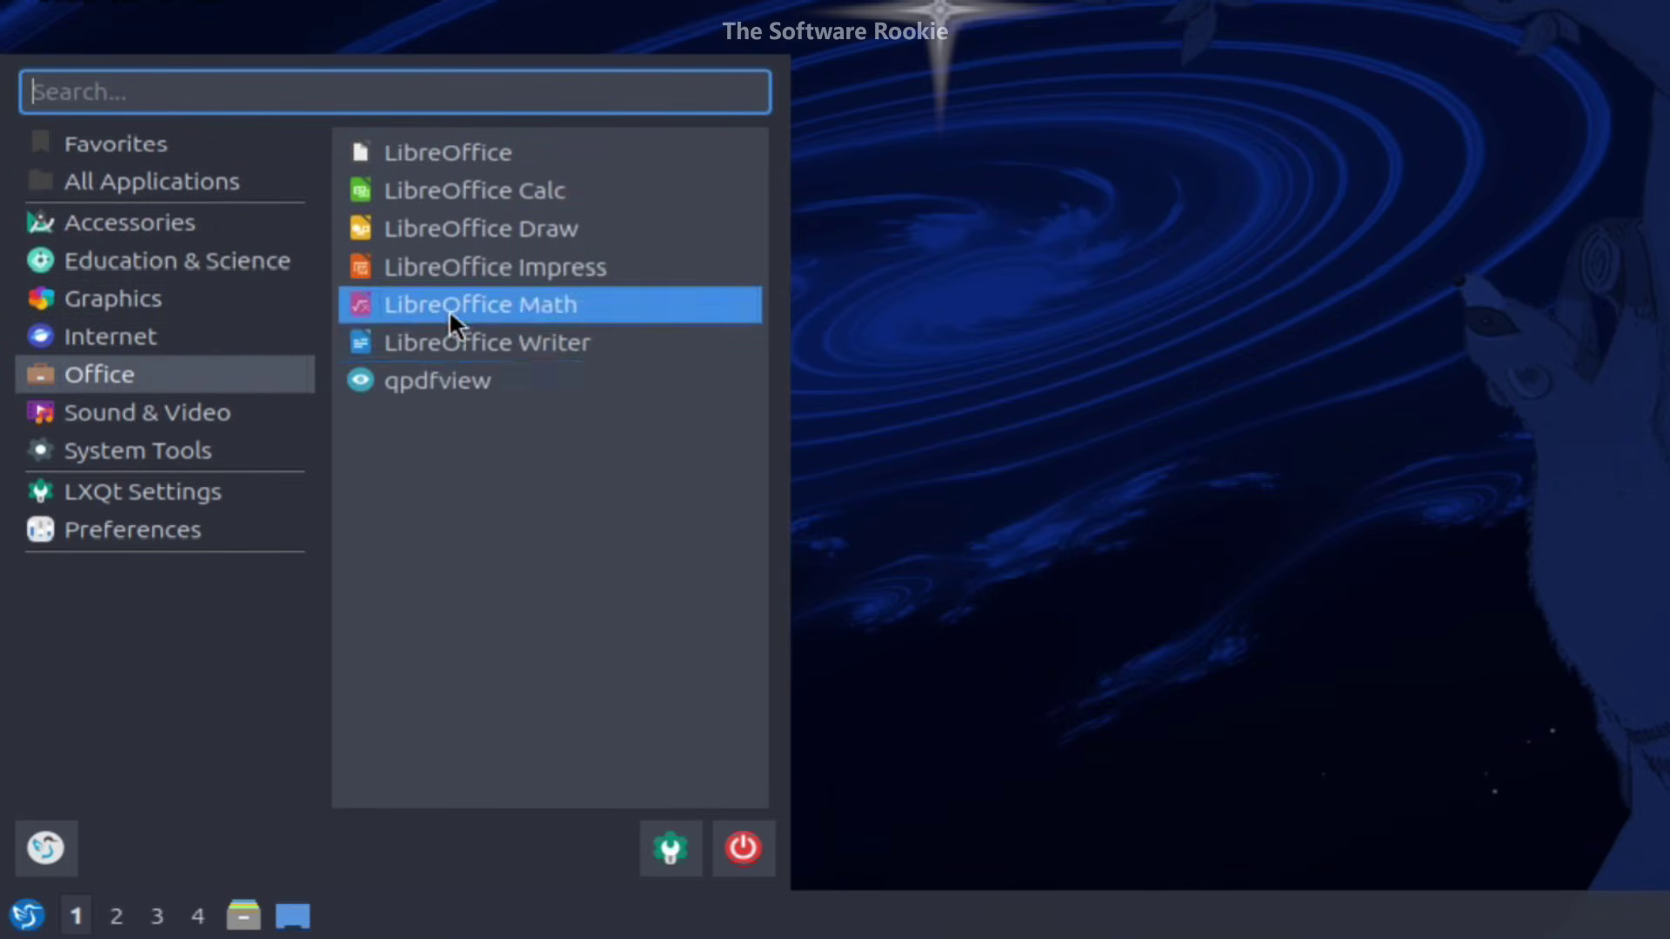
mouse_move(228, 418)
mouse_move(174, 451)
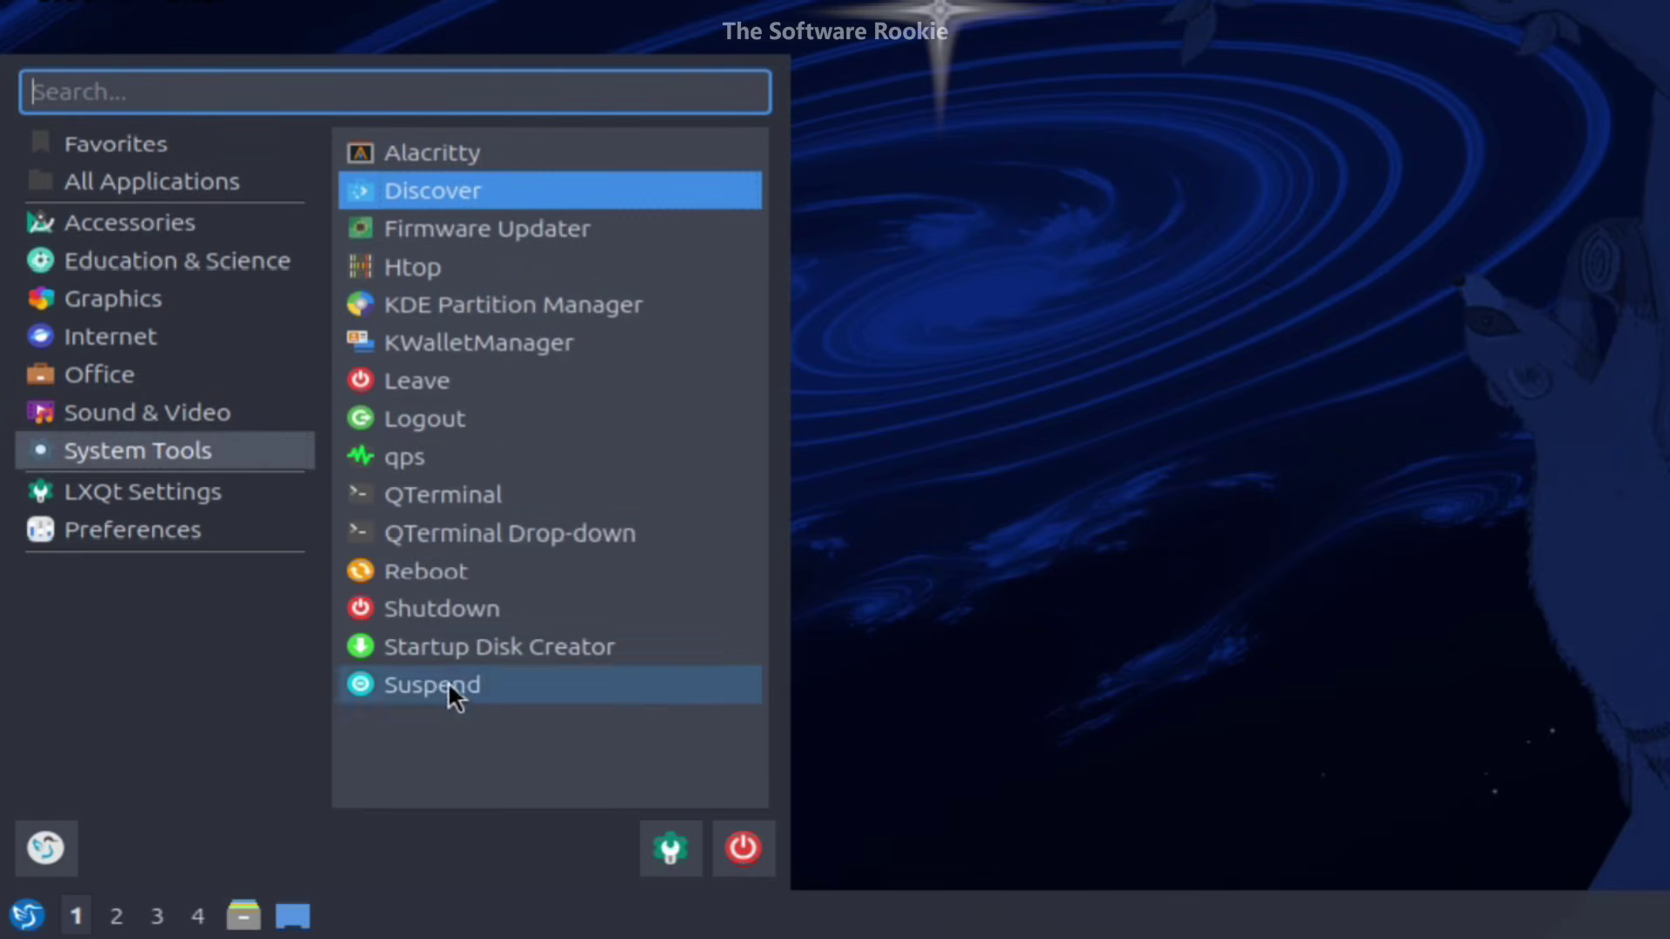
- Launch the Discover software center from the application menu search
mouse_move(252, 492)
mouse_move(235, 535)
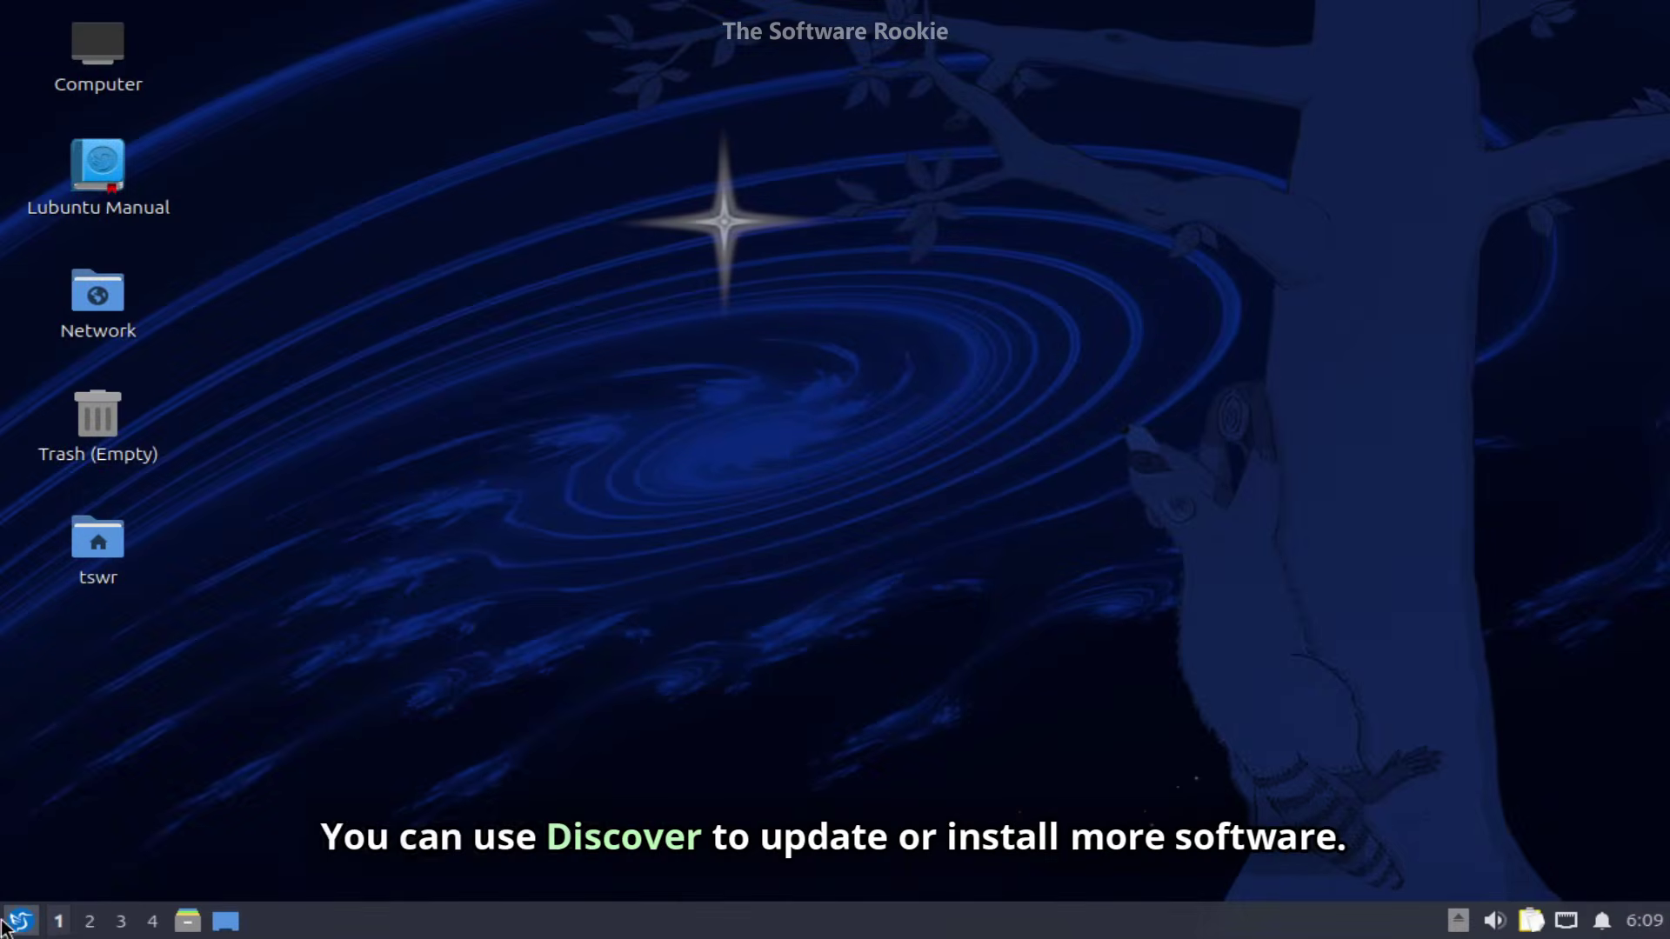
click(23, 919)
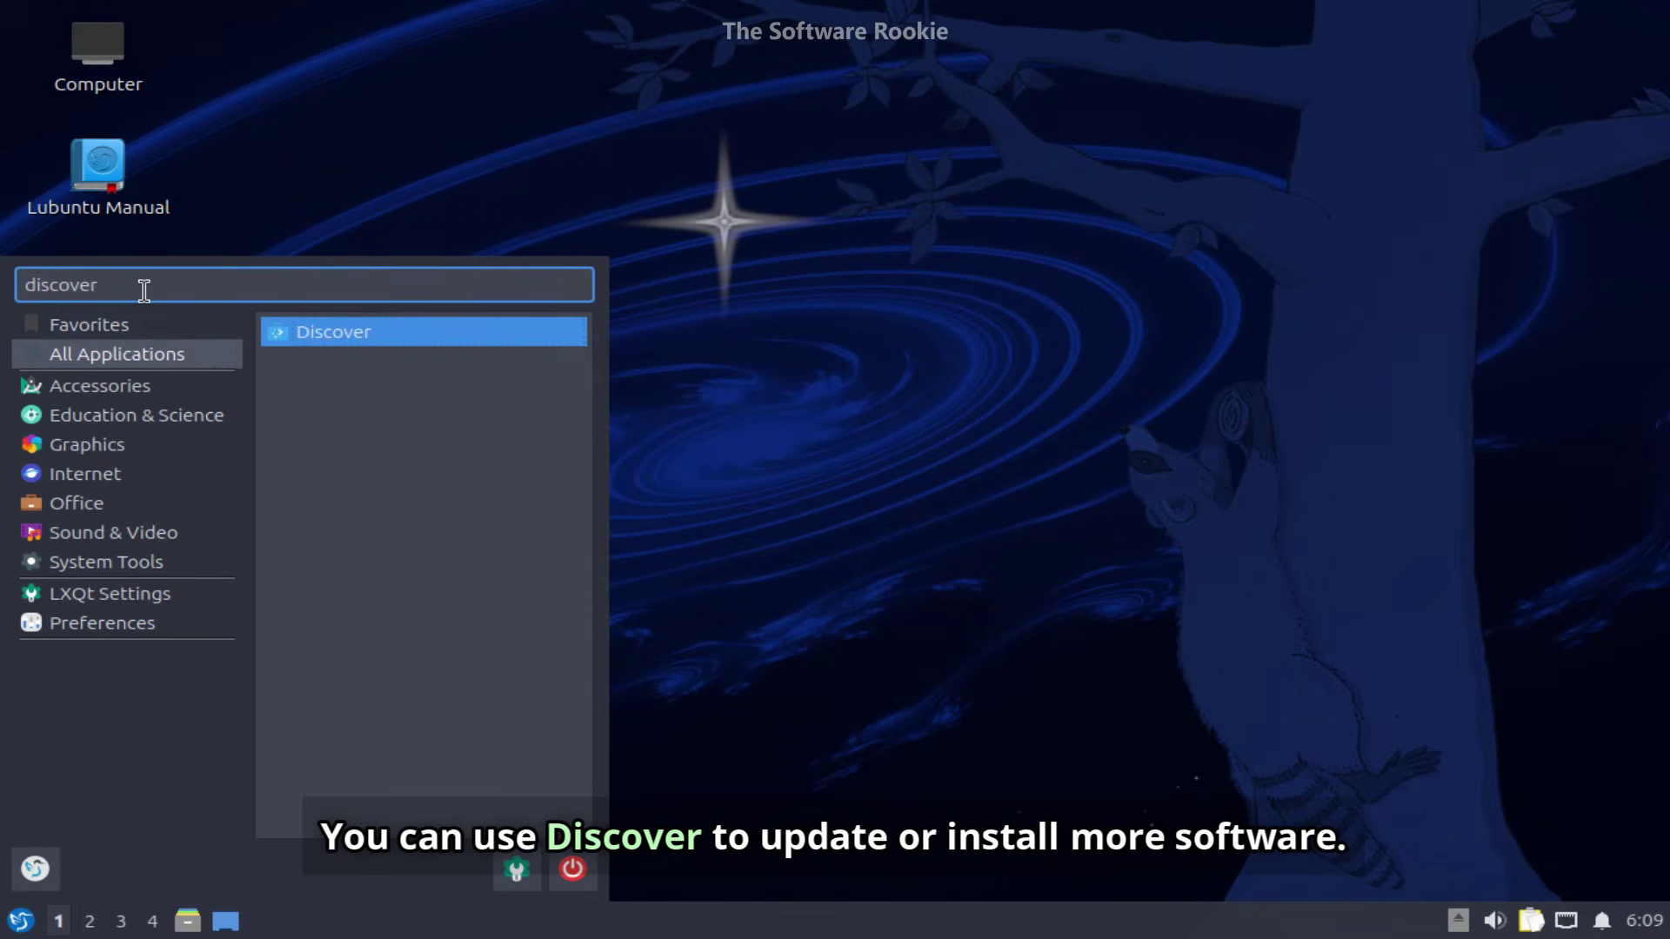
key(Return)
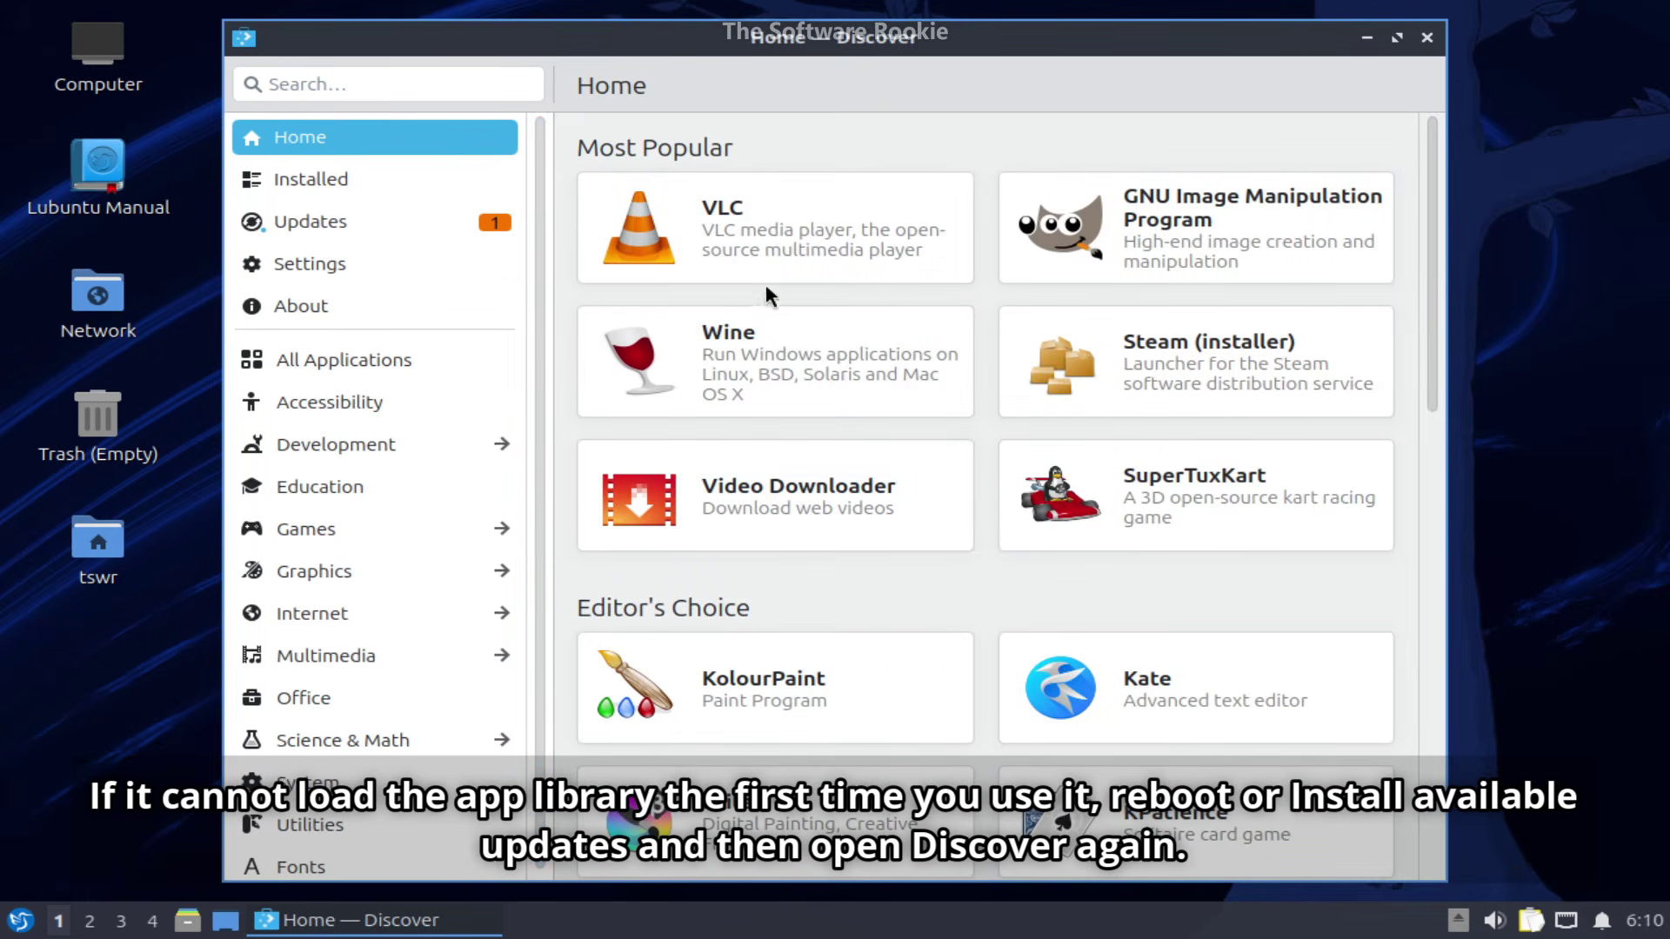
scroll(887, 356, down, 10)
scroll(887, 357, up, 2)
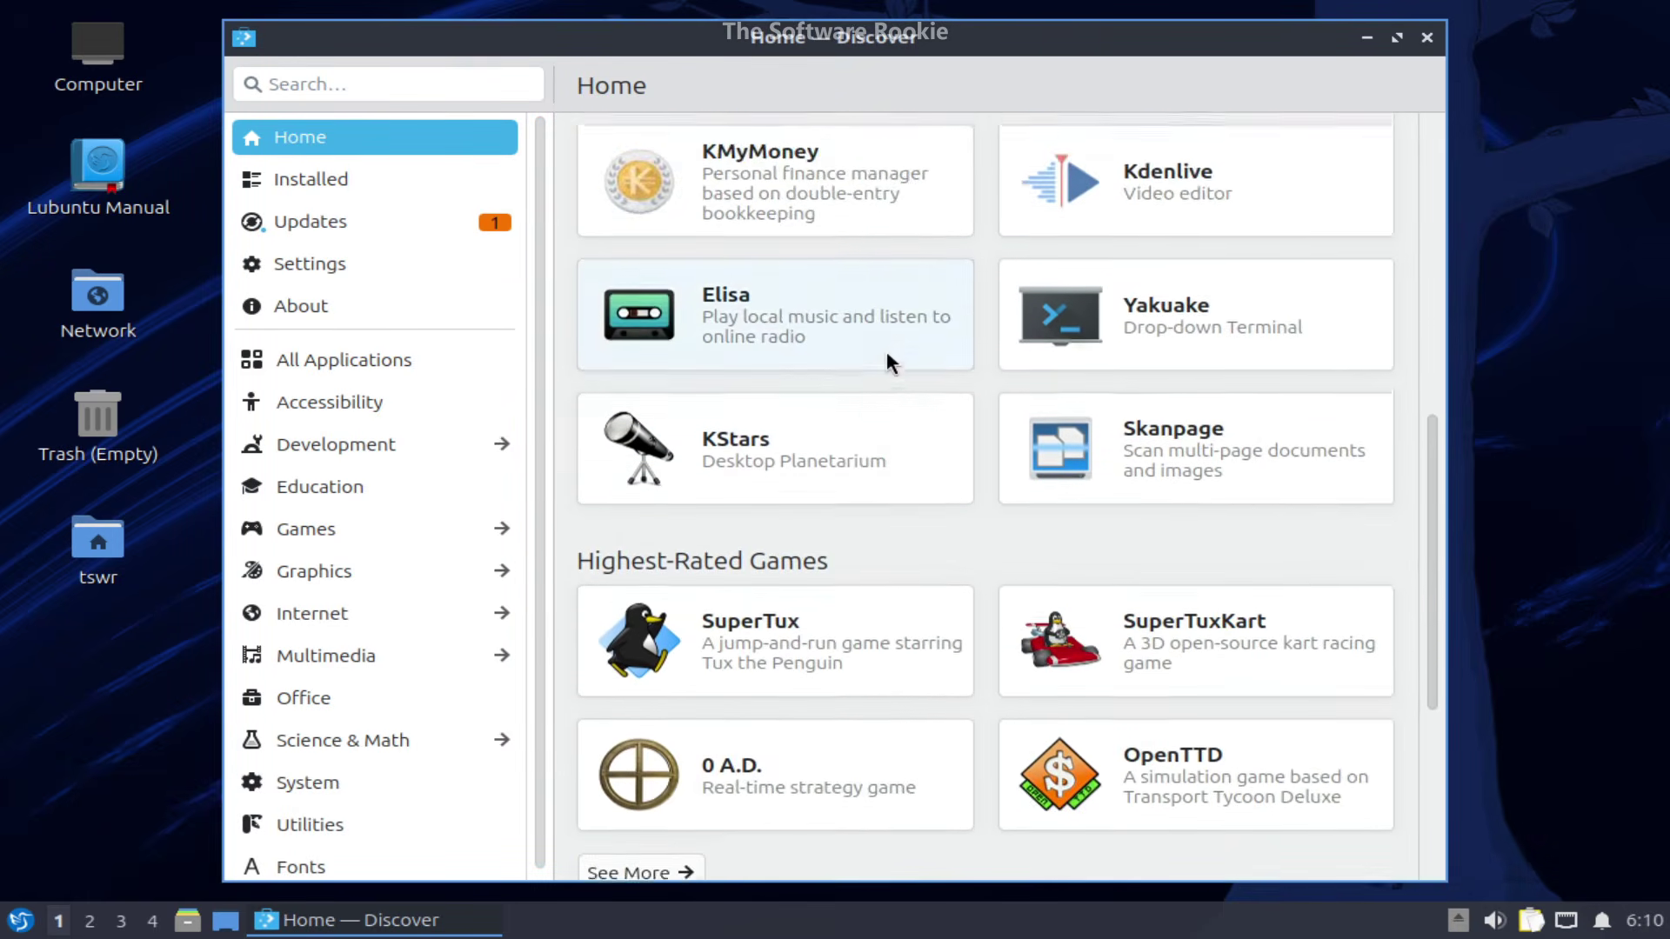
scroll(886, 350, up, 8)
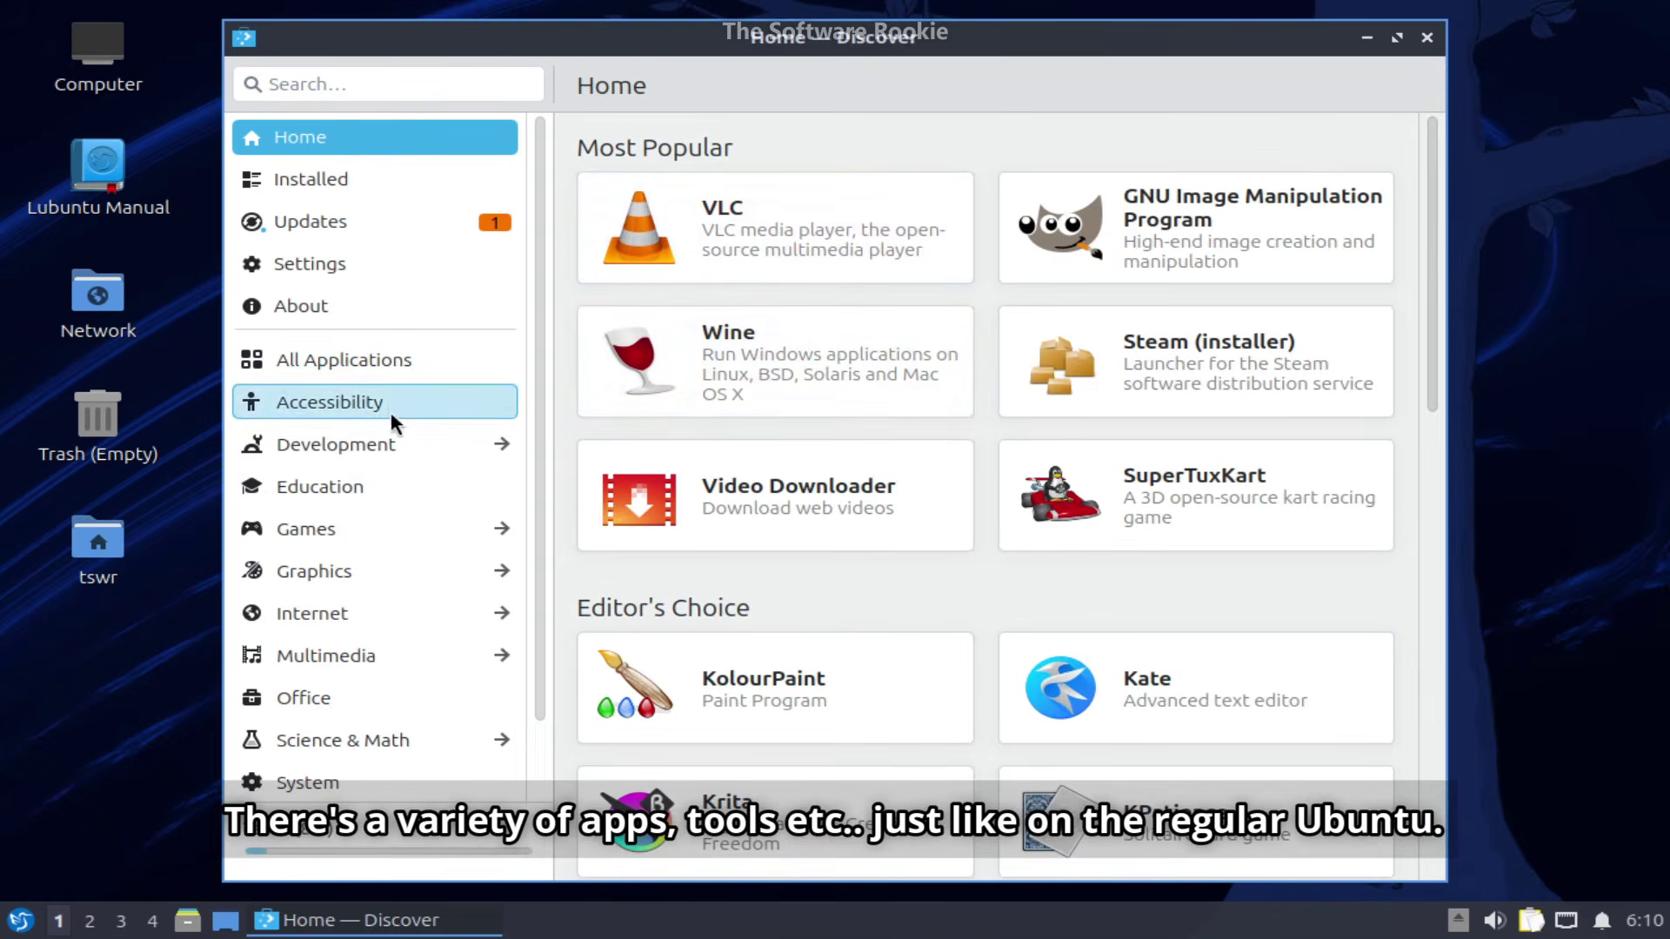
- Browse Discover's Accessibility, Development, Education, Games and Graphics categories
click(390, 410)
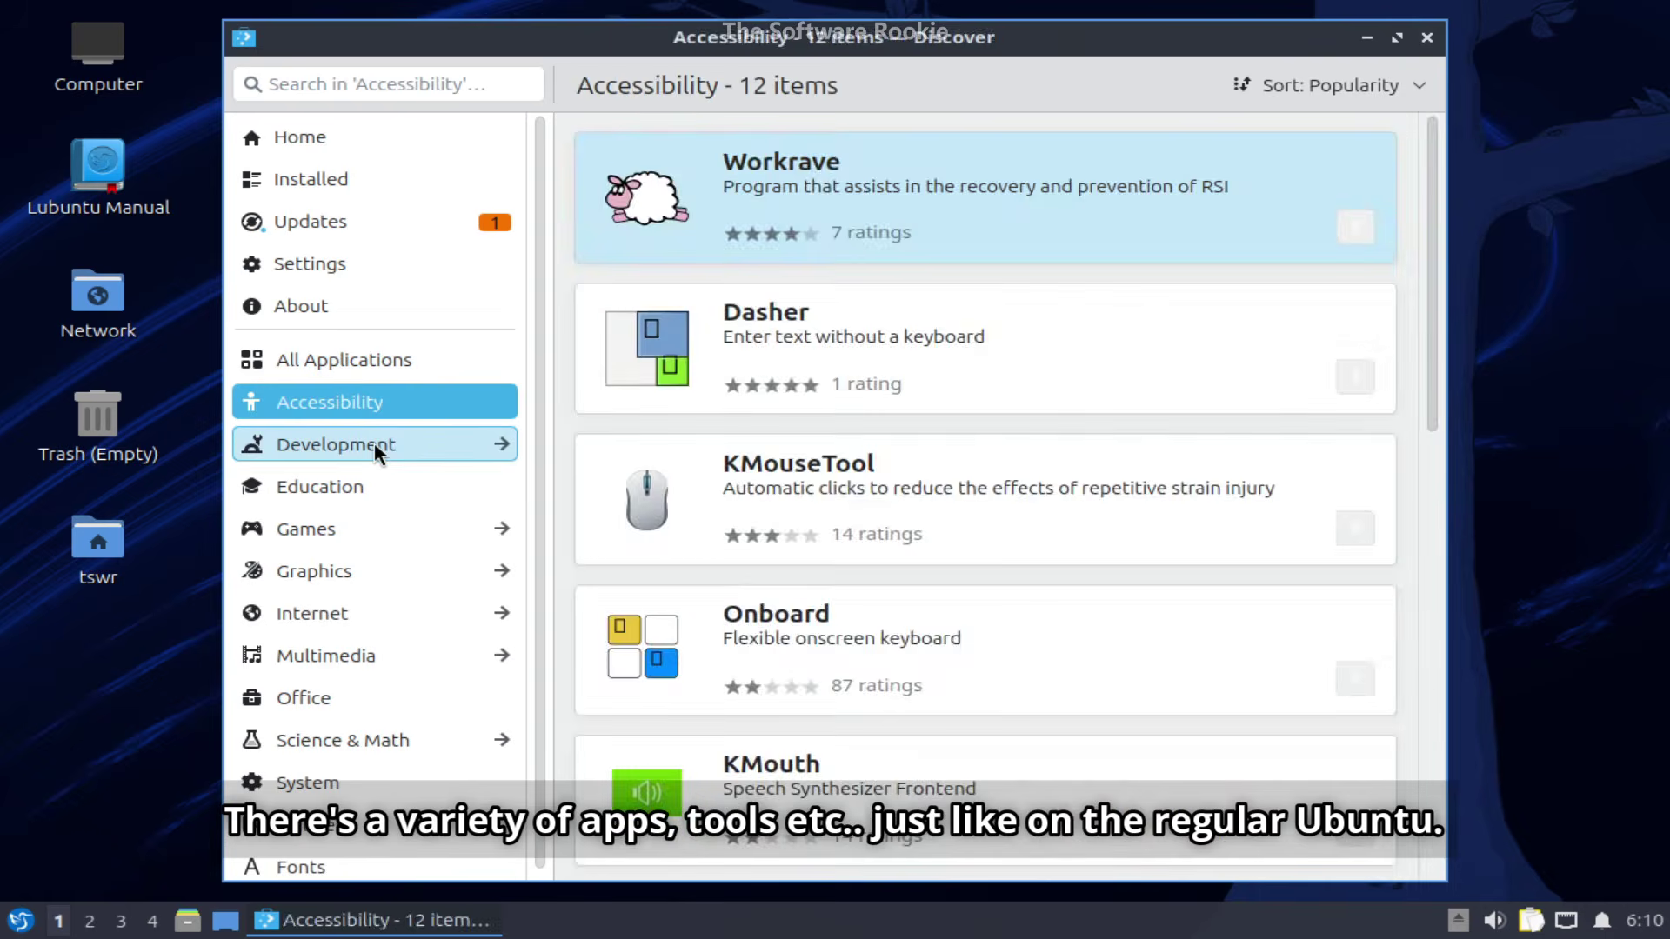
click(374, 443)
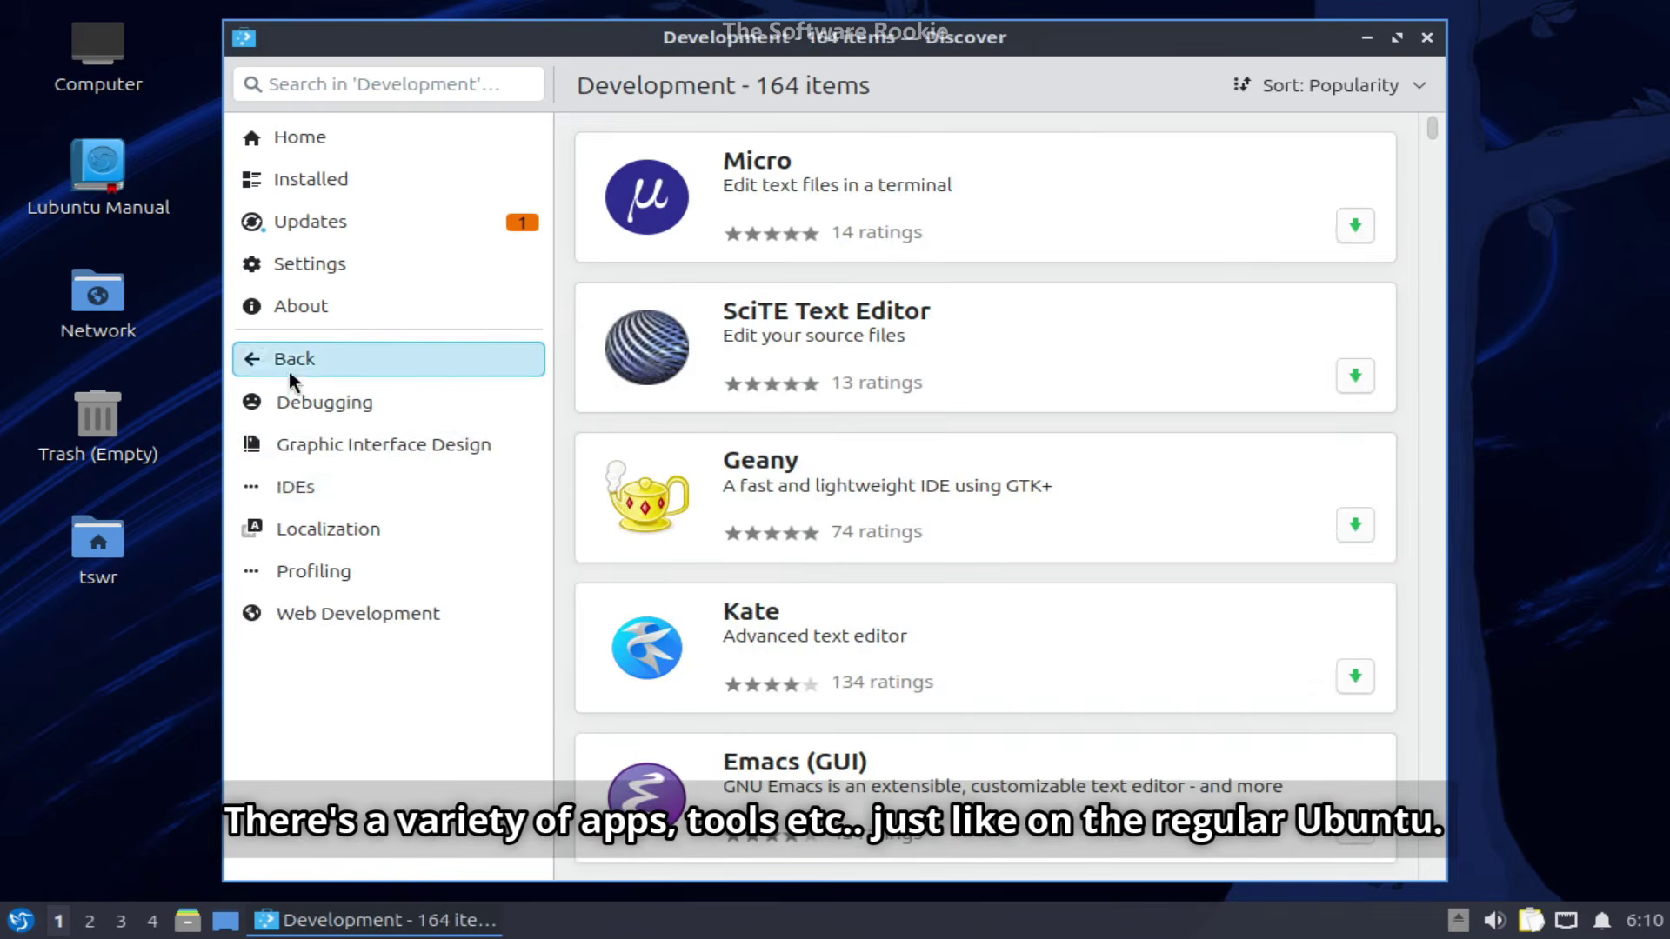
click(290, 369)
click(306, 493)
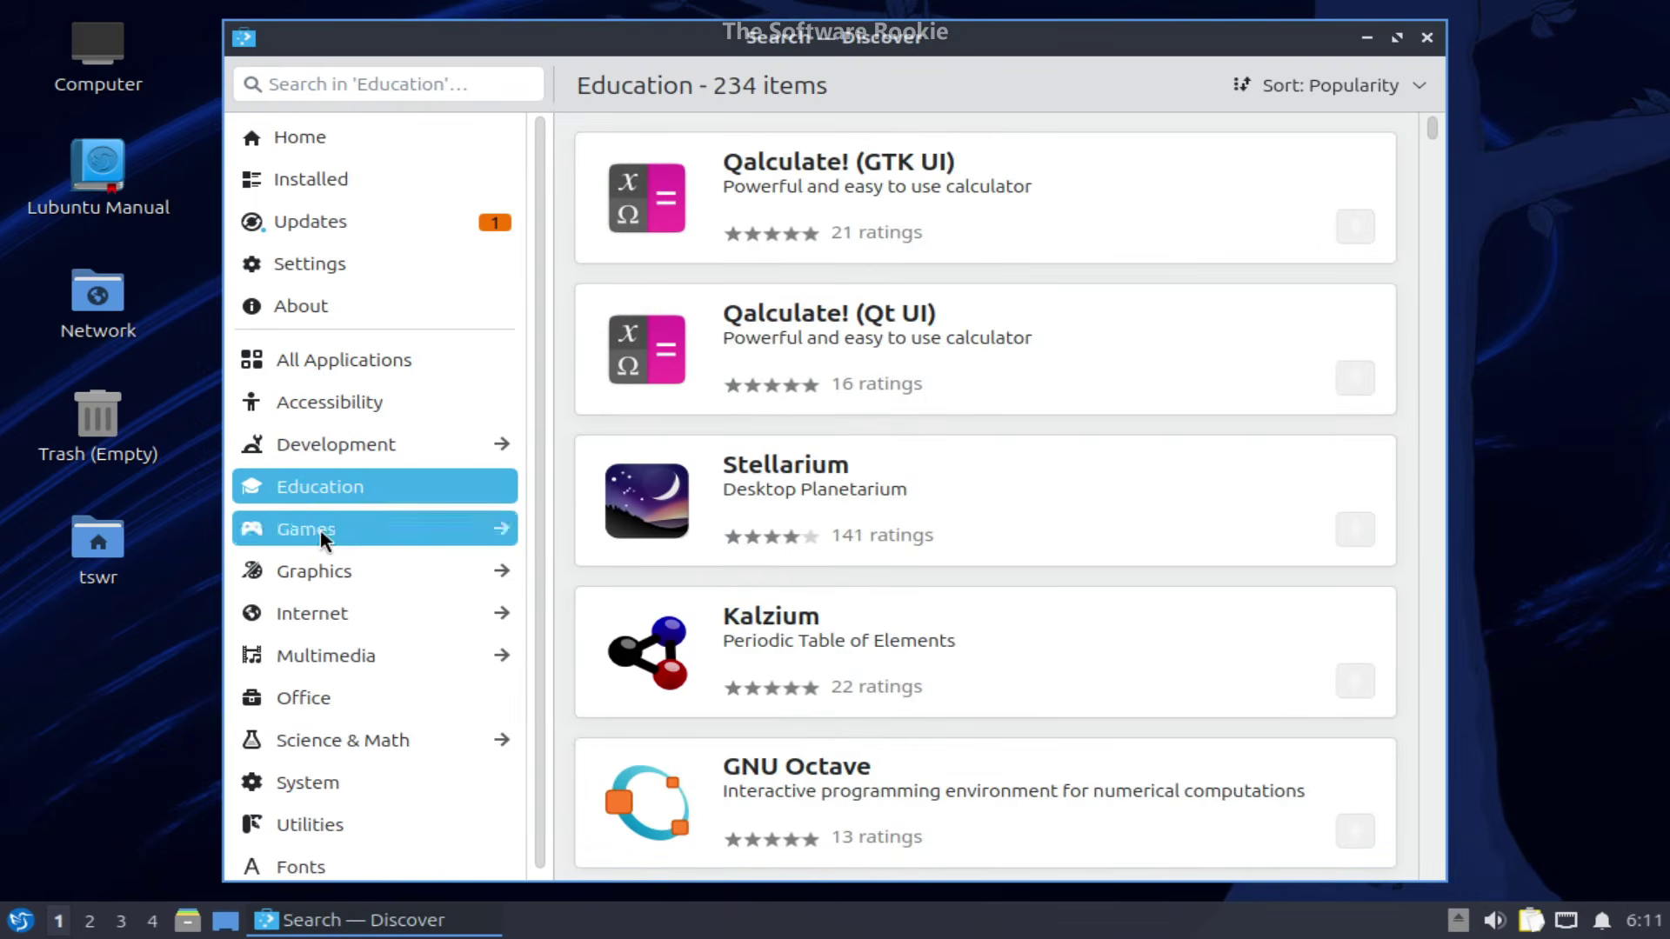
click(320, 529)
click(285, 363)
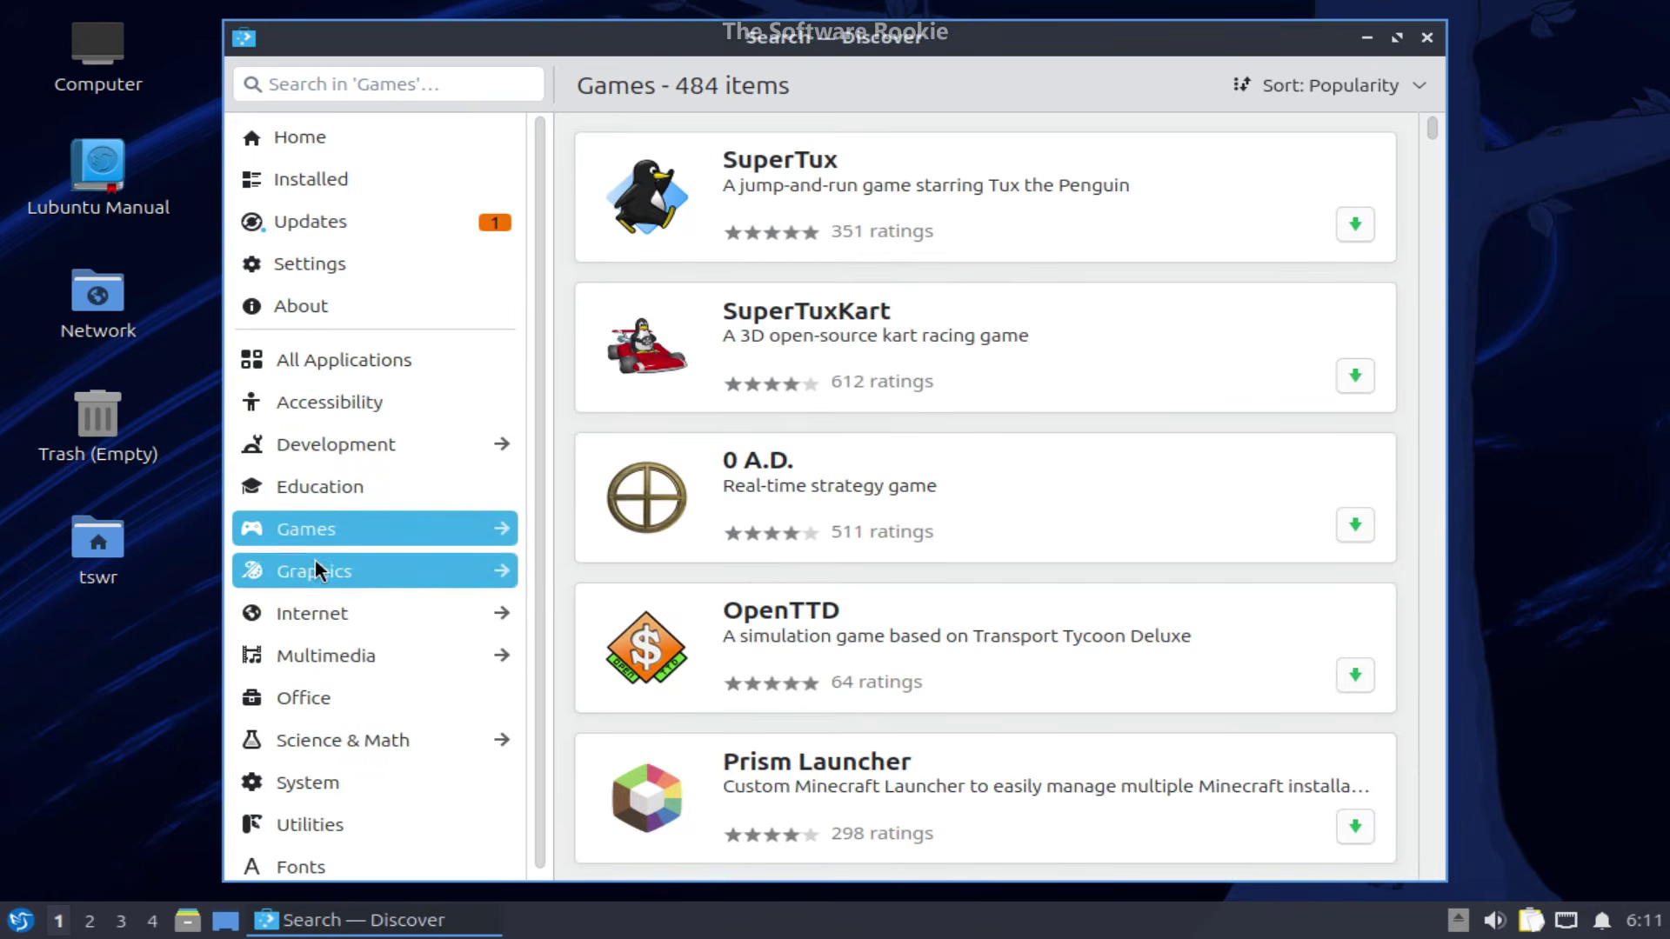
click(315, 564)
- Choose the purple hummingbird image as the desktop wallpaper
click(273, 353)
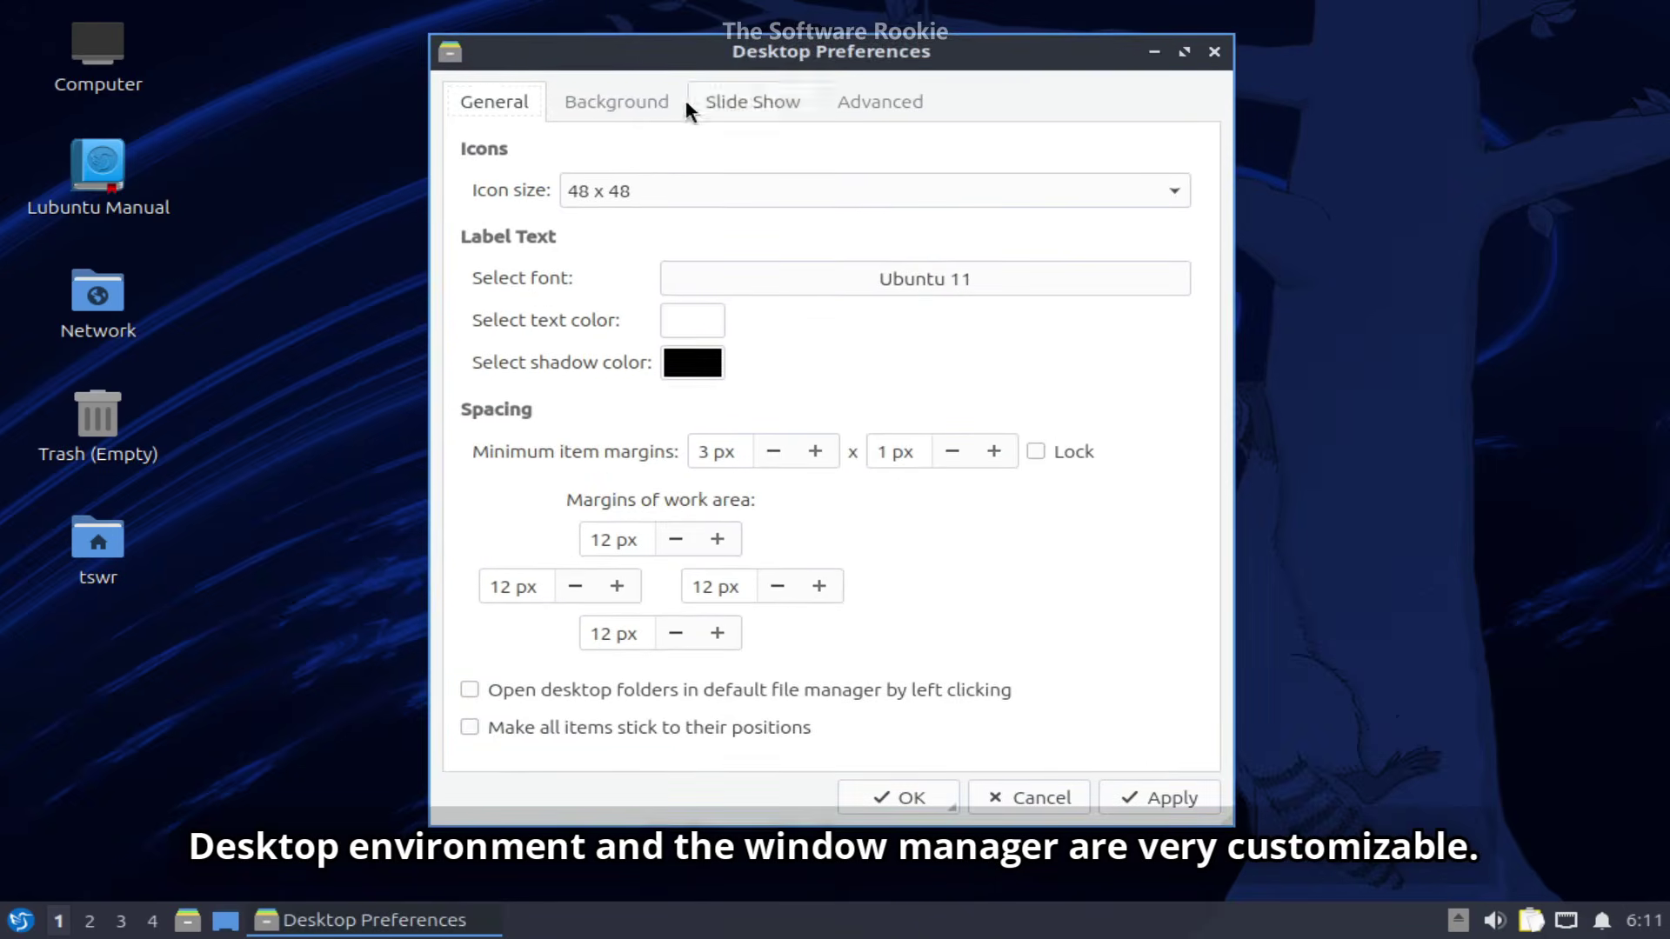
click(669, 102)
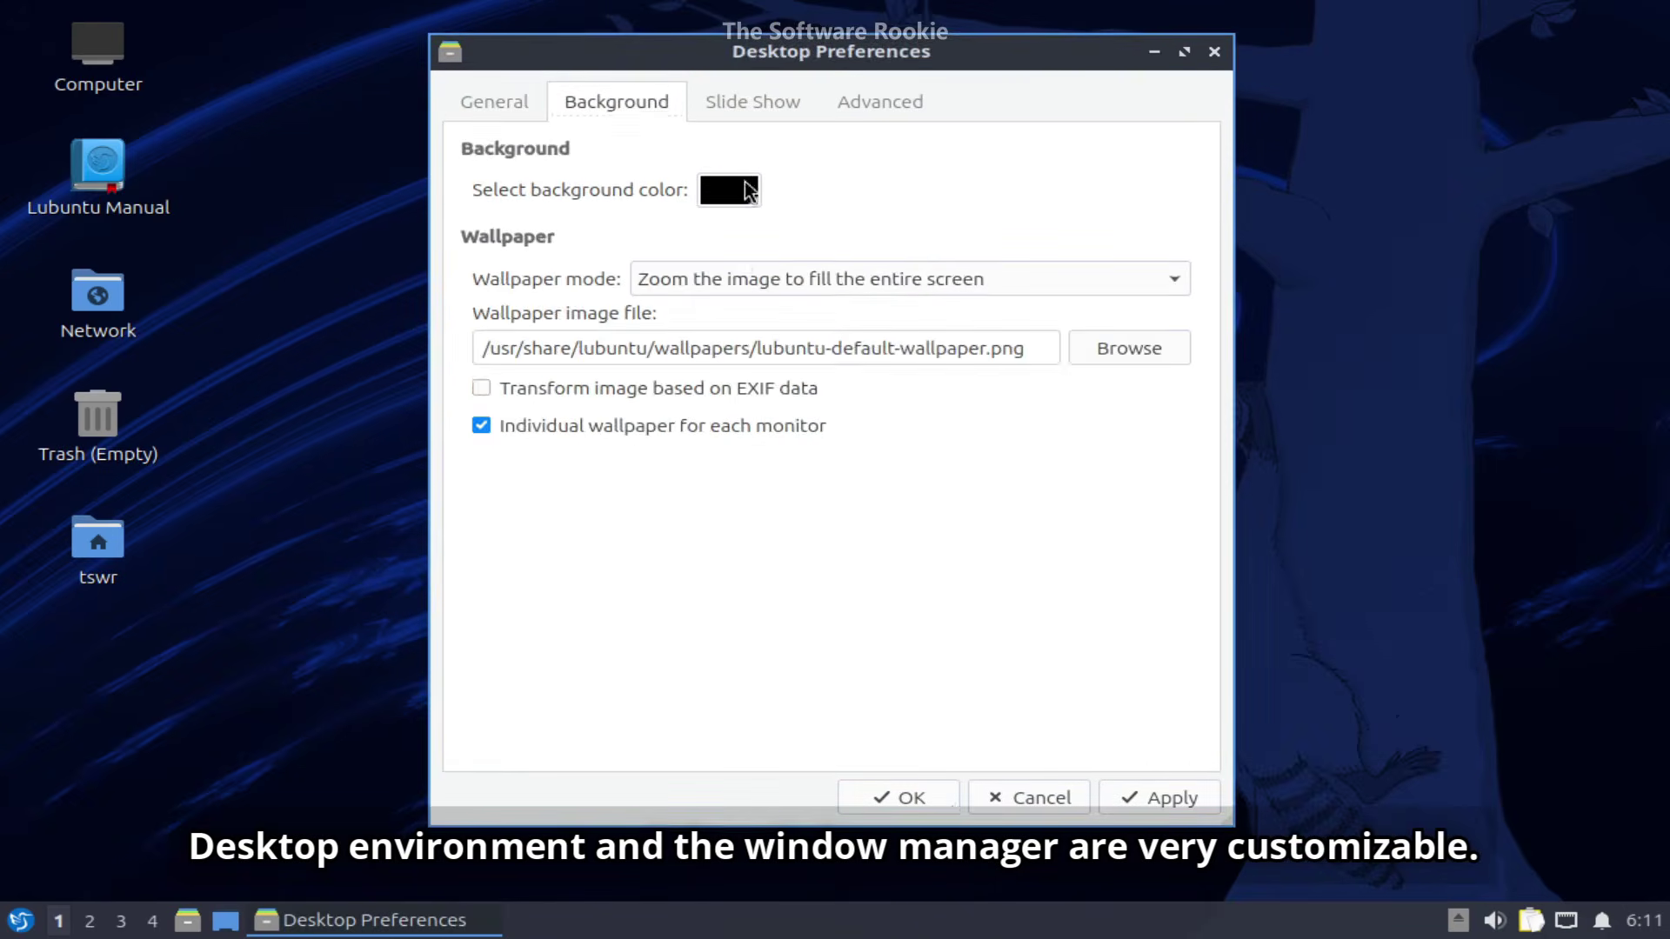
click(1098, 349)
scroll(1012, 331, up, 5)
scroll(1013, 331, down, 5)
scroll(1012, 330, up, 8)
double_click(1063, 299)
- Set the wallpaper mode to Stretch to fill and apply it
click(946, 280)
click(901, 172)
click(909, 278)
click(913, 244)
click(1159, 798)
click(899, 797)
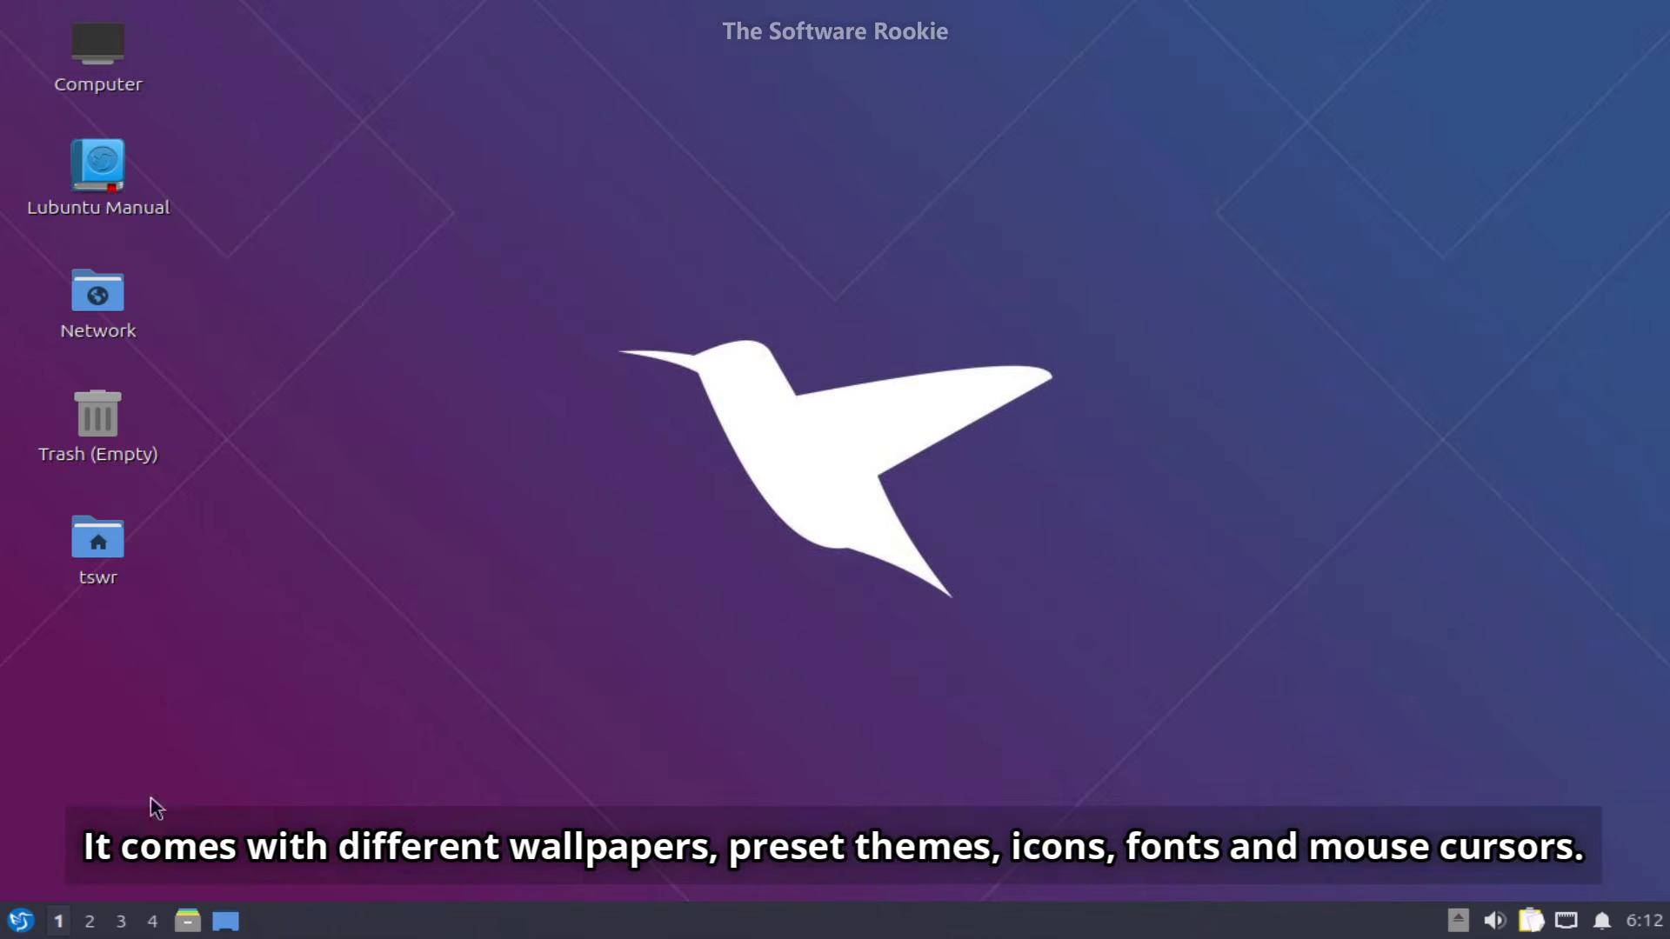
- In Appearance settings, apply the Sombre-et-rond LXQt theme and dismiss the GTK notice
click(19, 921)
click(69, 589)
click(458, 359)
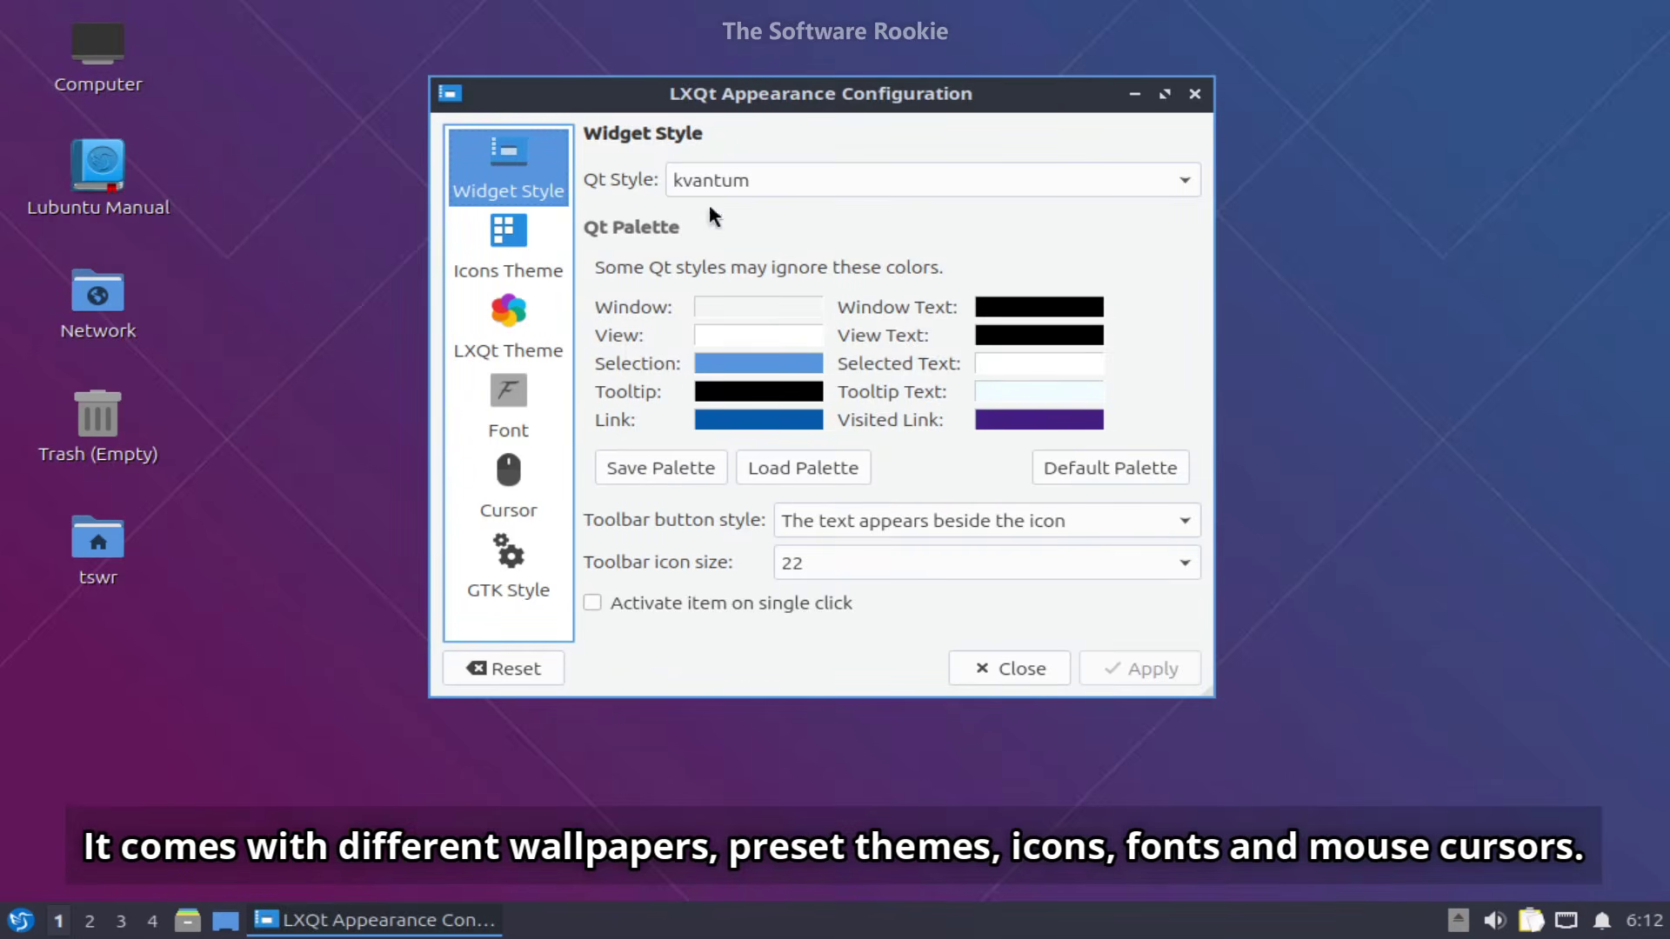
click(494, 261)
click(539, 322)
click(812, 375)
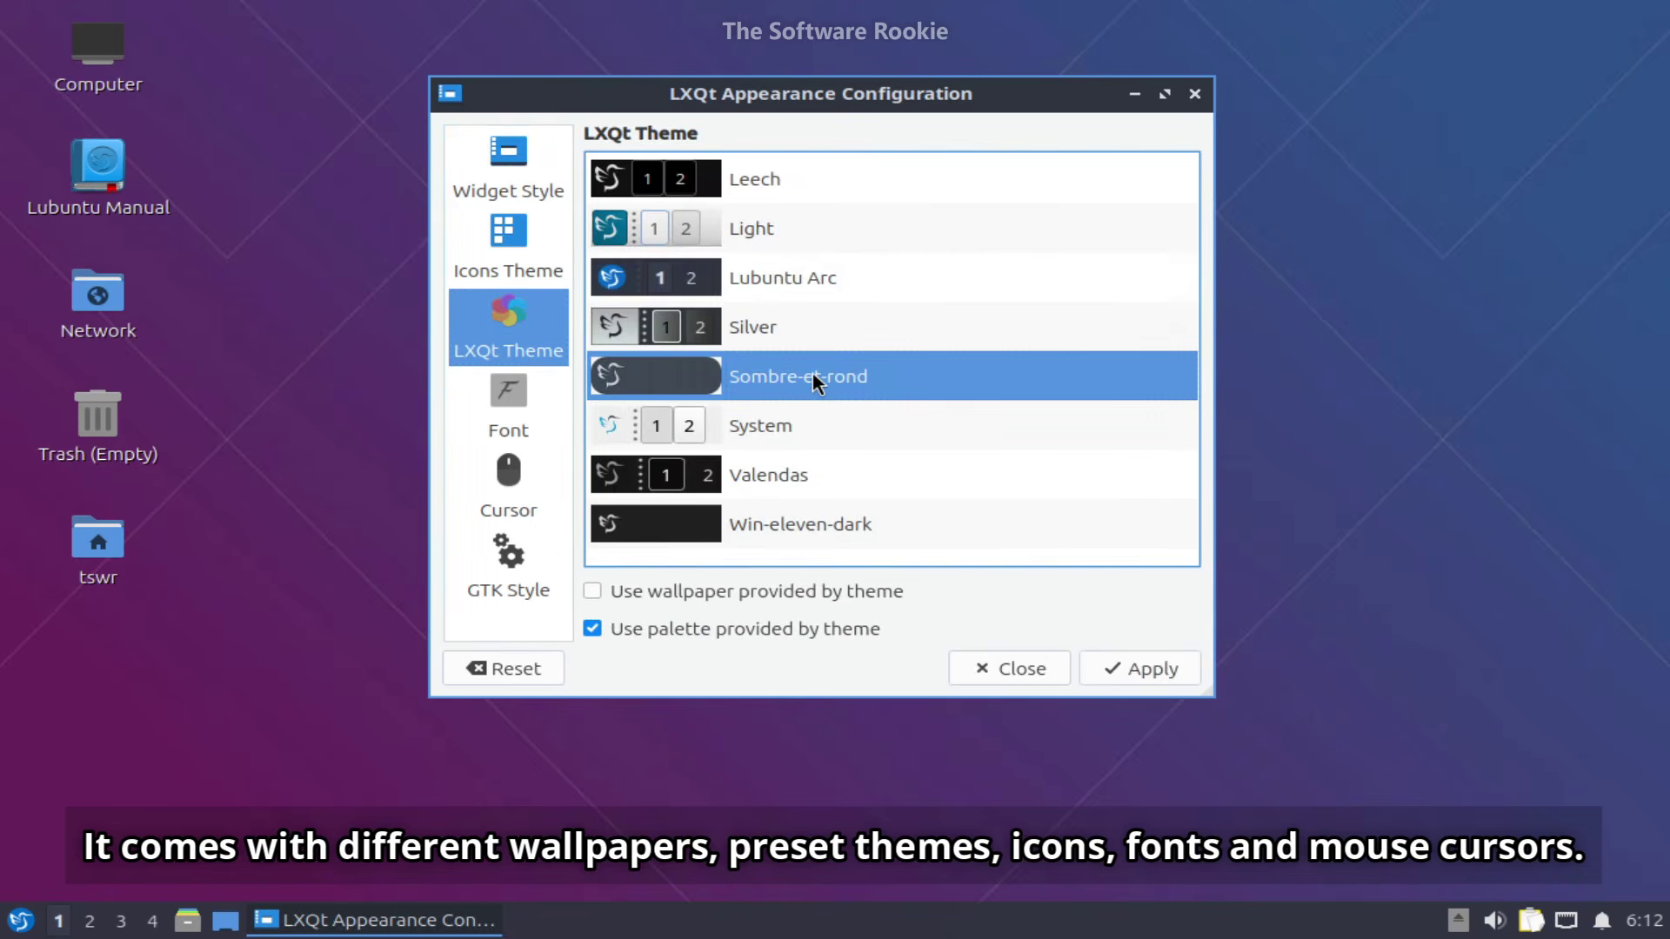
click(1097, 660)
click(834, 458)
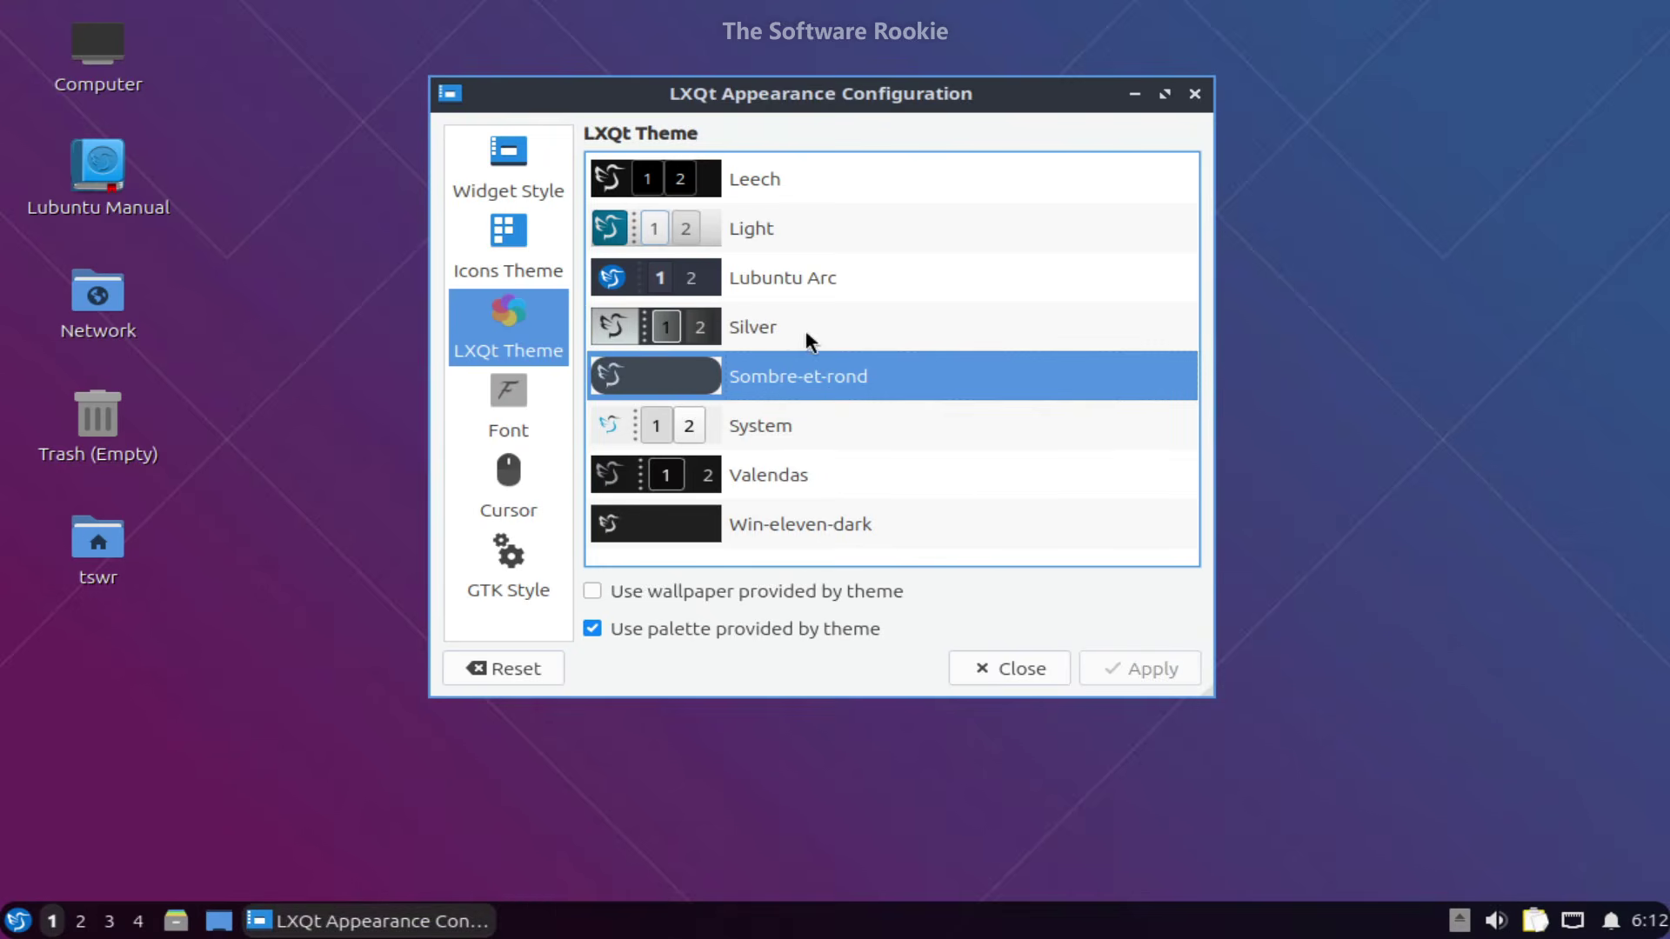
- Switch back to the Lubuntu Arc theme, review font, cursor, widget and icon pages, then launch Firefox
scroll(806, 330, up, 1)
click(870, 426)
click(532, 396)
click(547, 512)
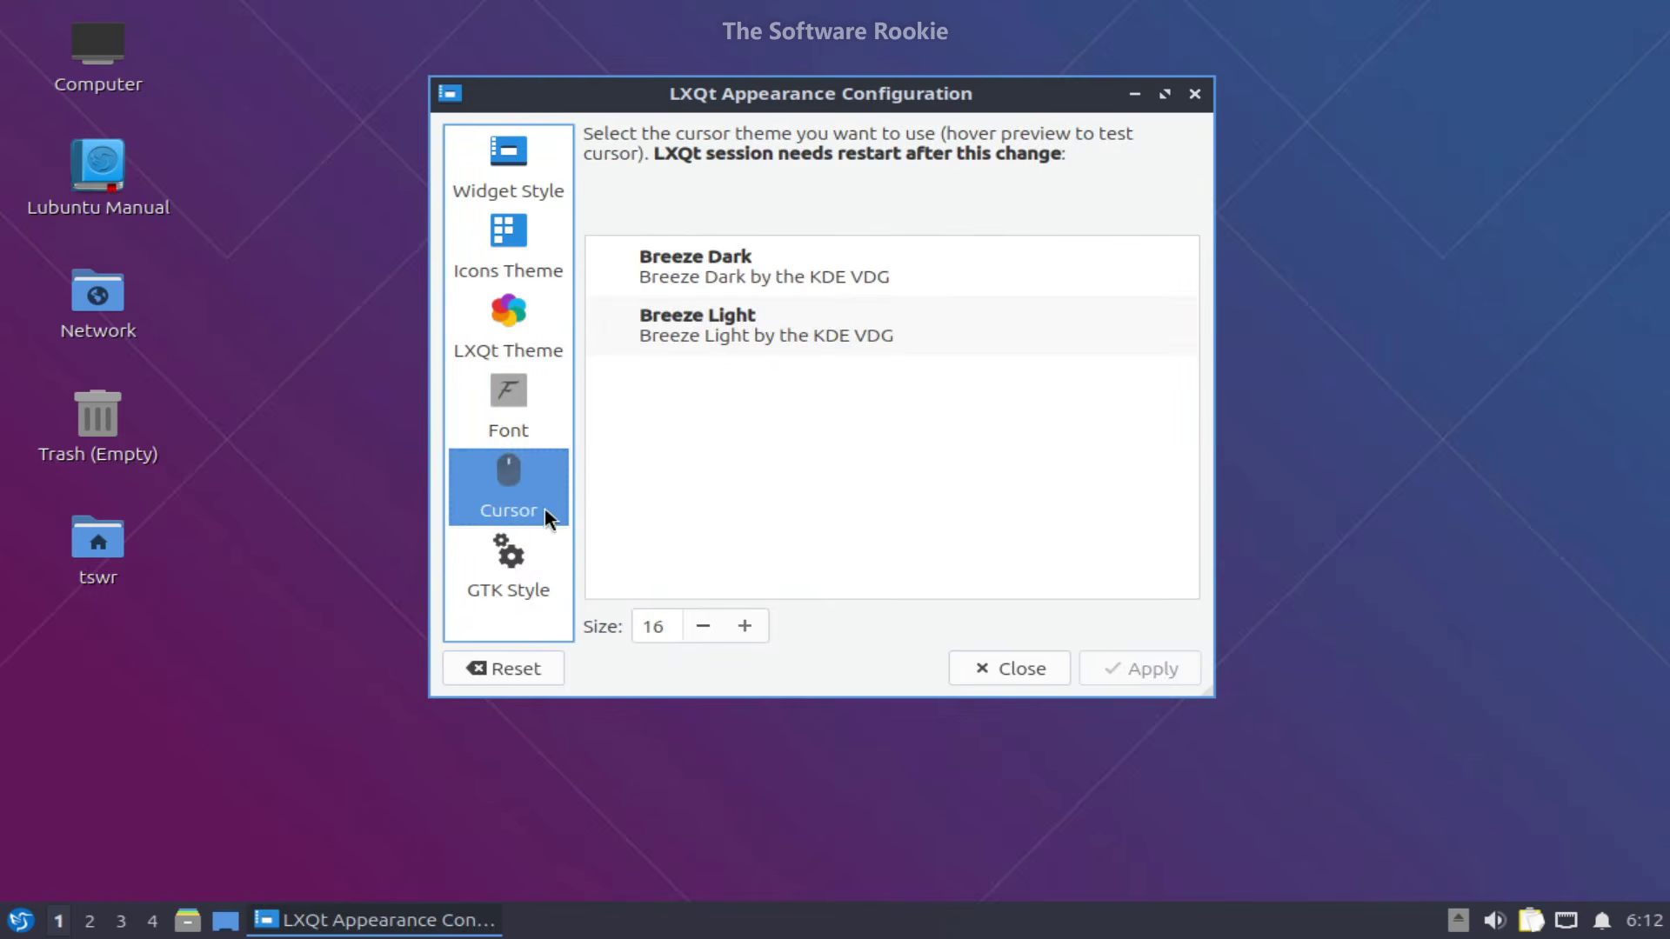
click(514, 335)
click(501, 169)
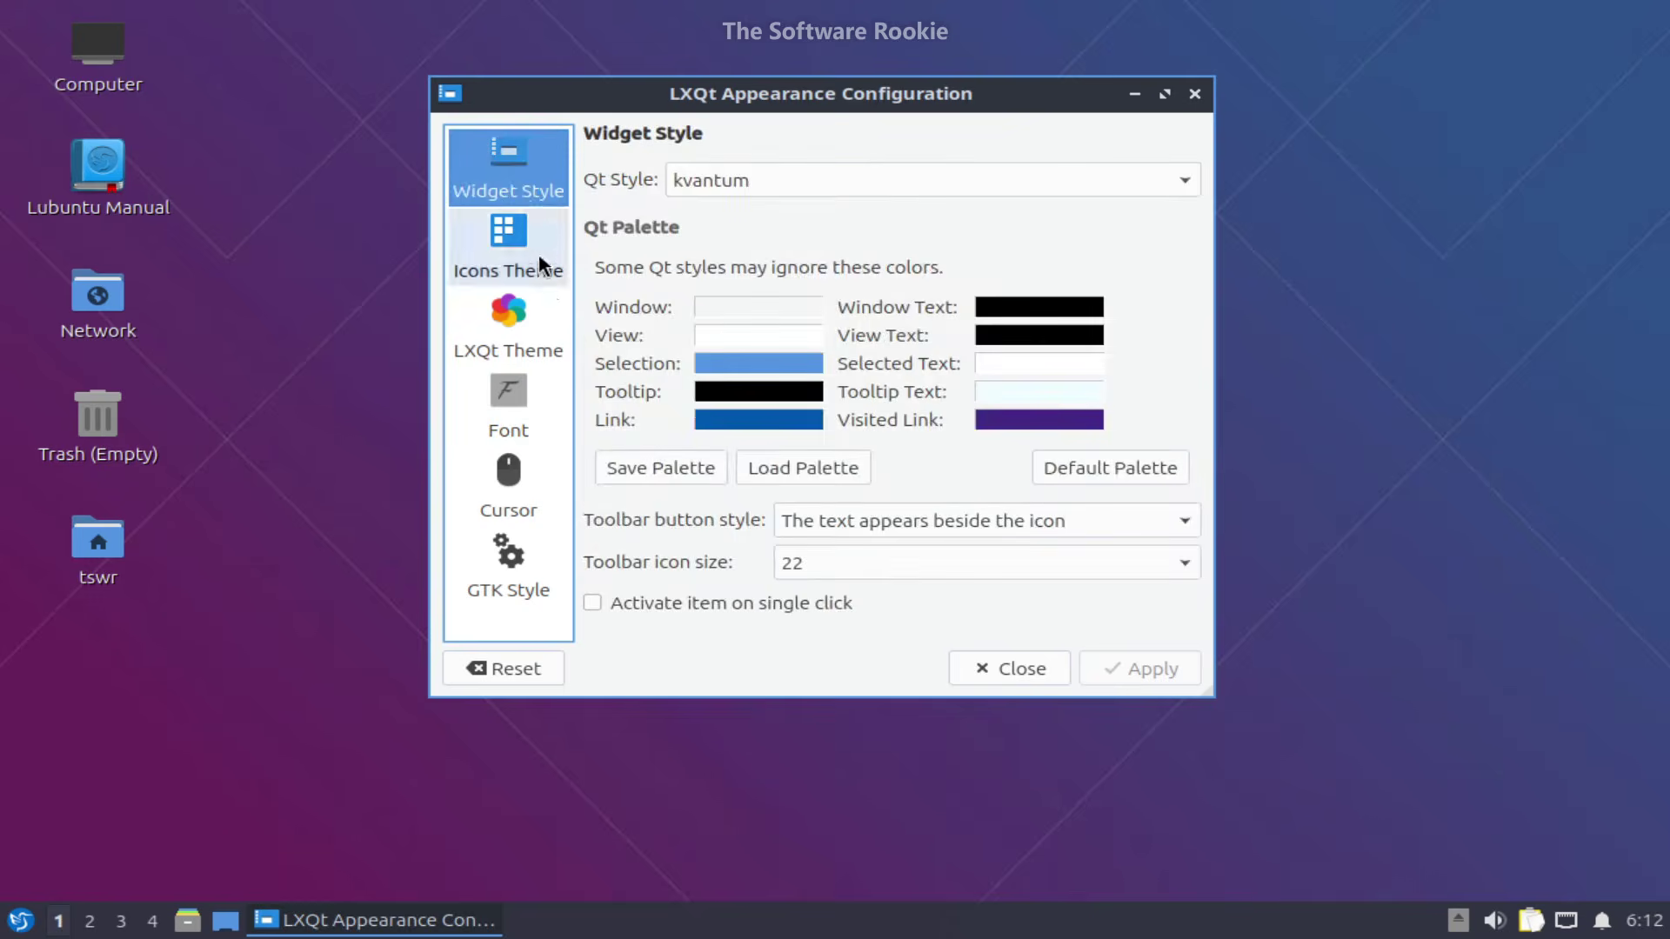
click(526, 261)
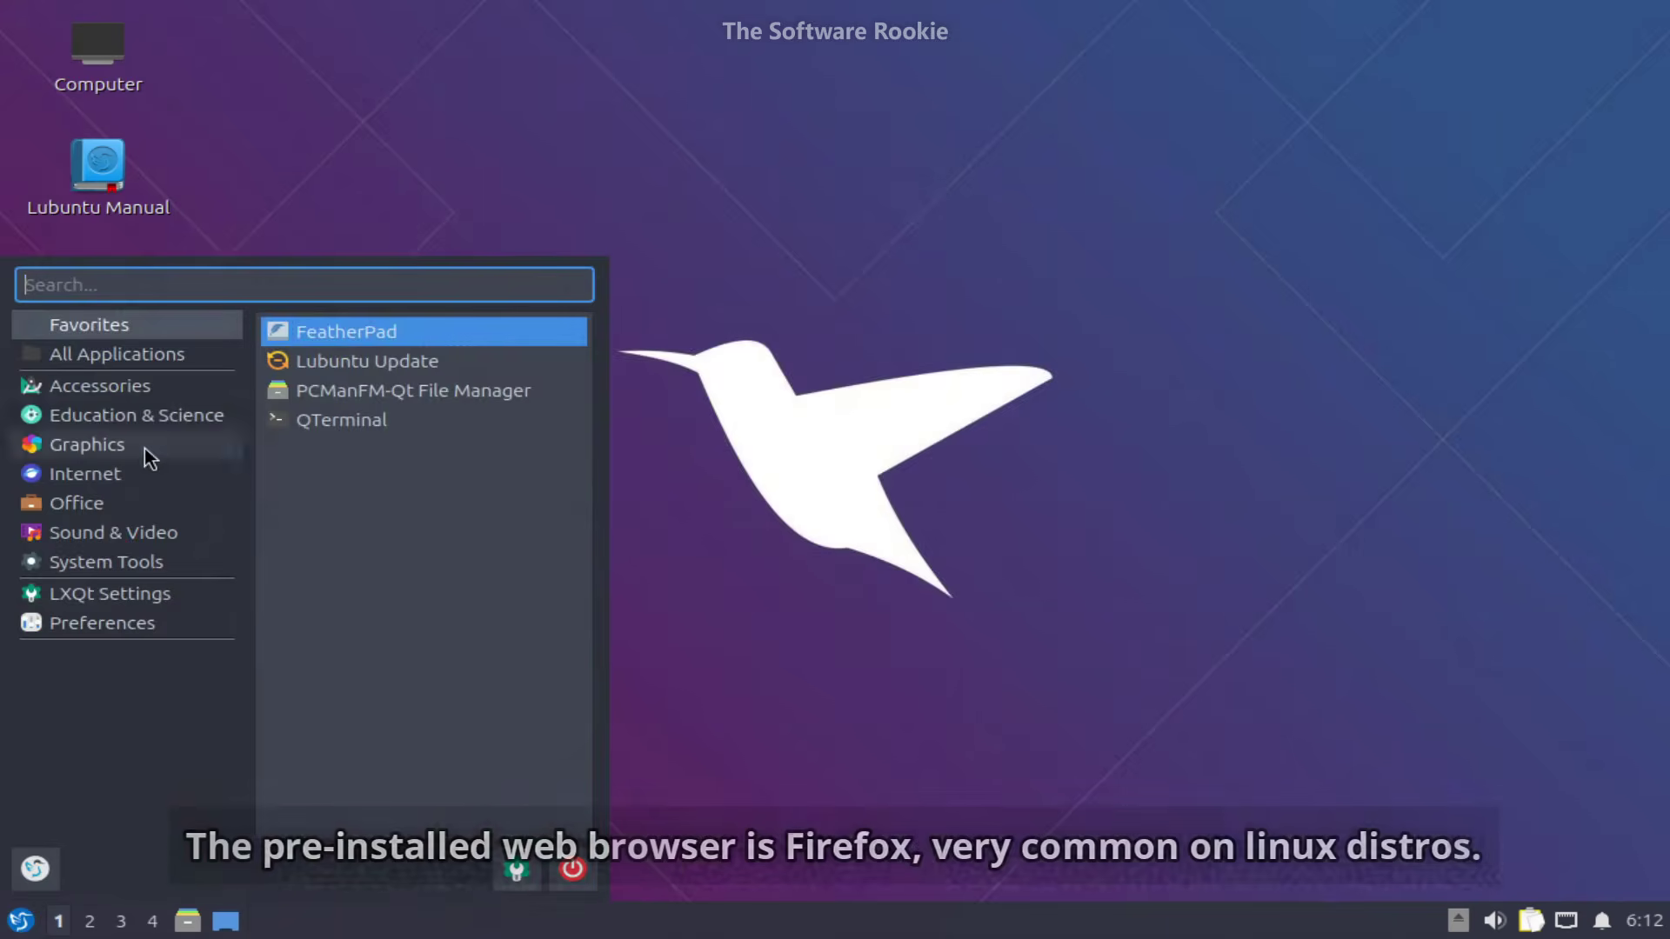
click(131, 473)
click(328, 333)
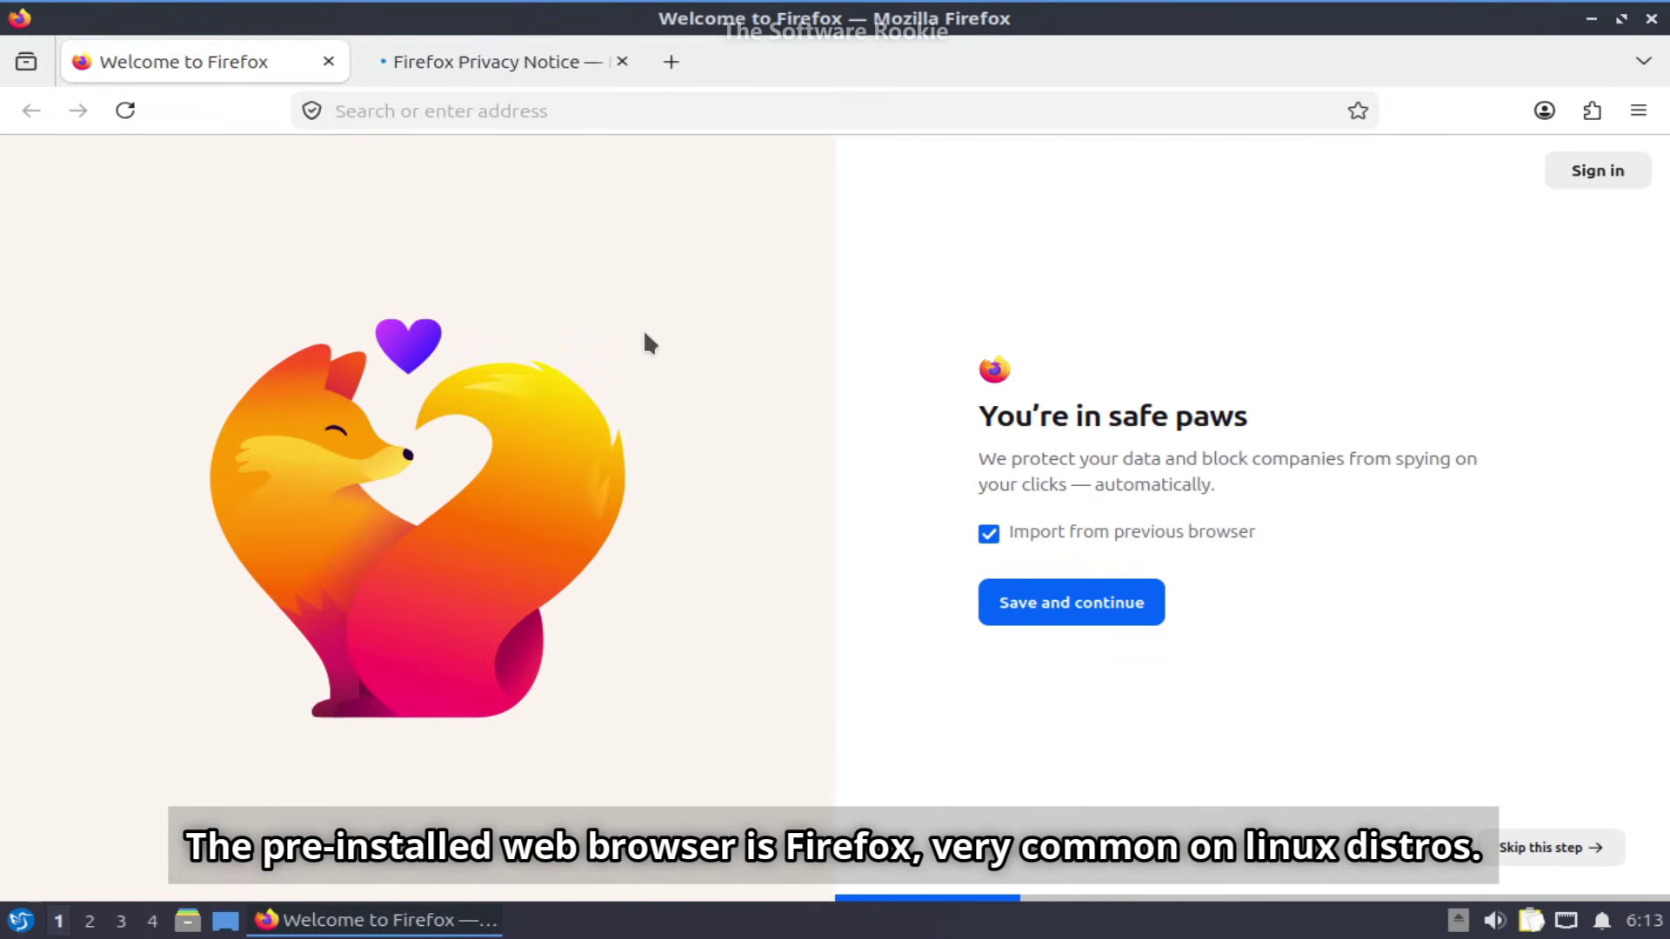
- Close Firefox's welcome tabs and show About Firefox, selecting version 149.0.2
key(ctrl+t)
click(328, 61)
click(328, 61)
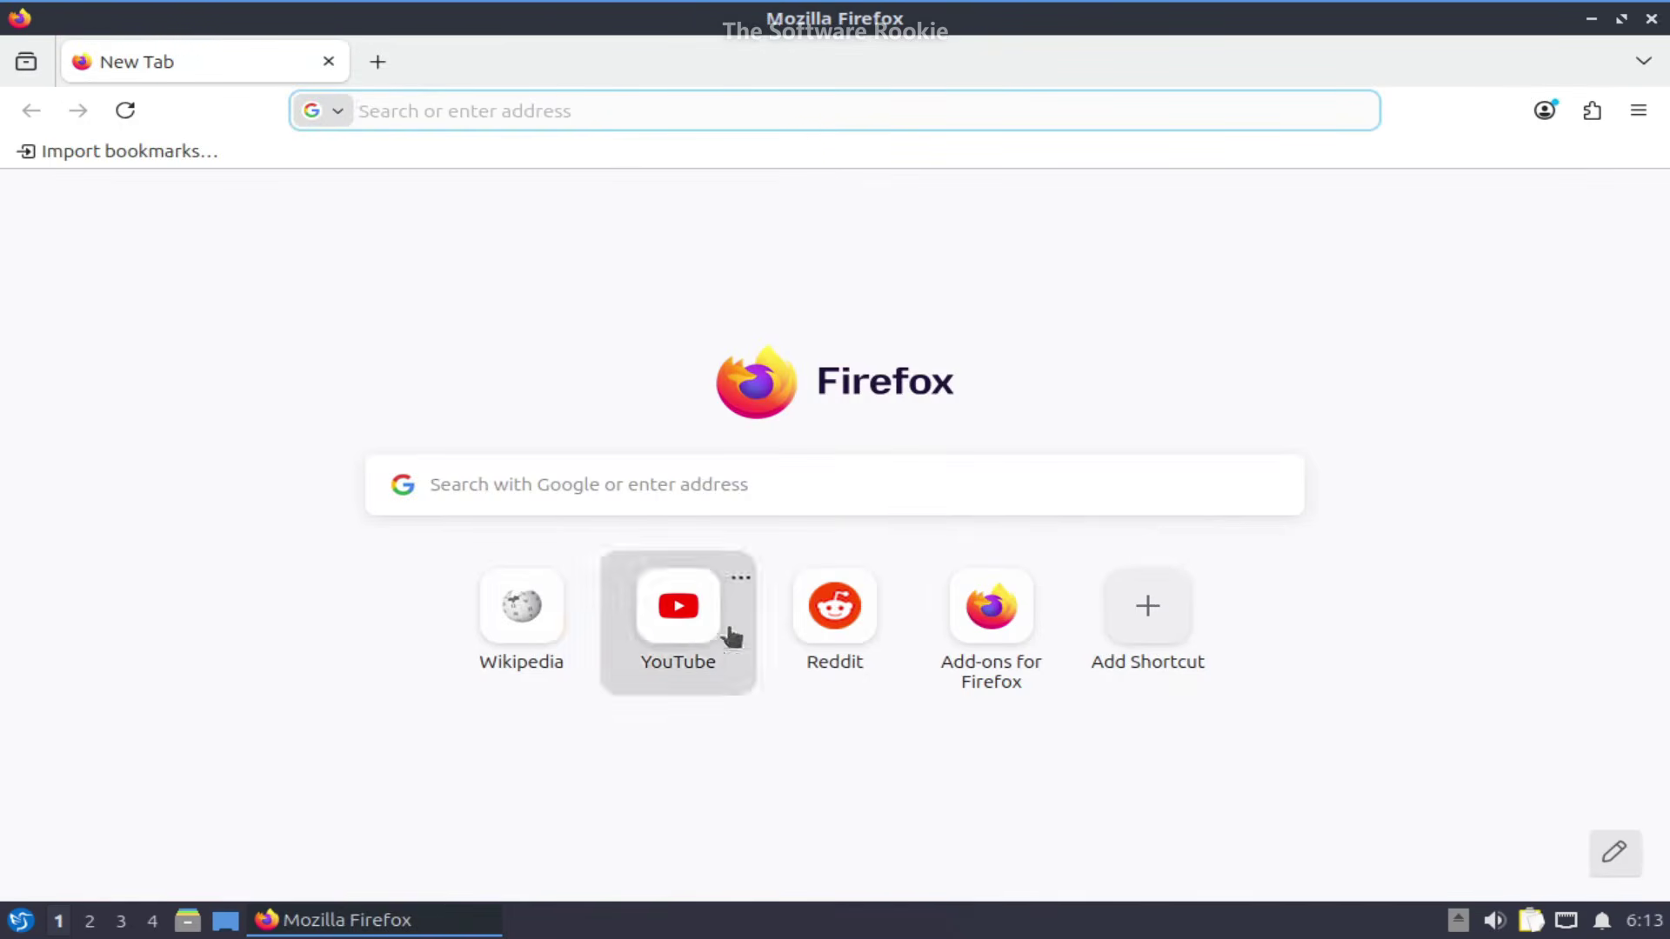
click(1639, 110)
click(1333, 818)
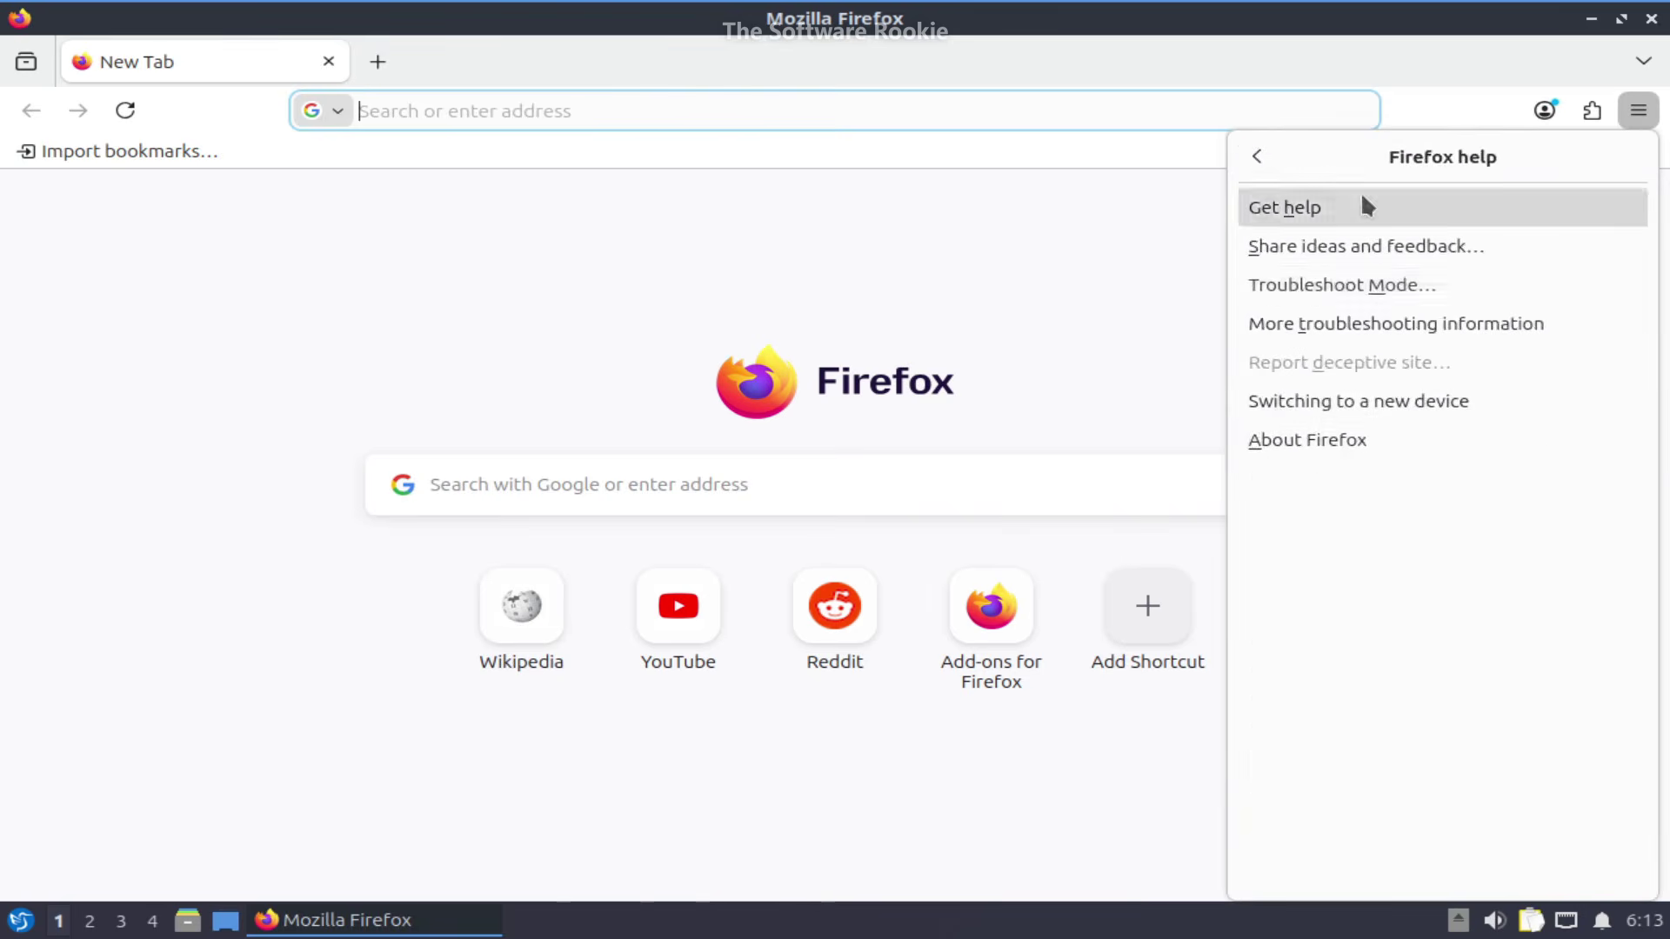
click(1296, 440)
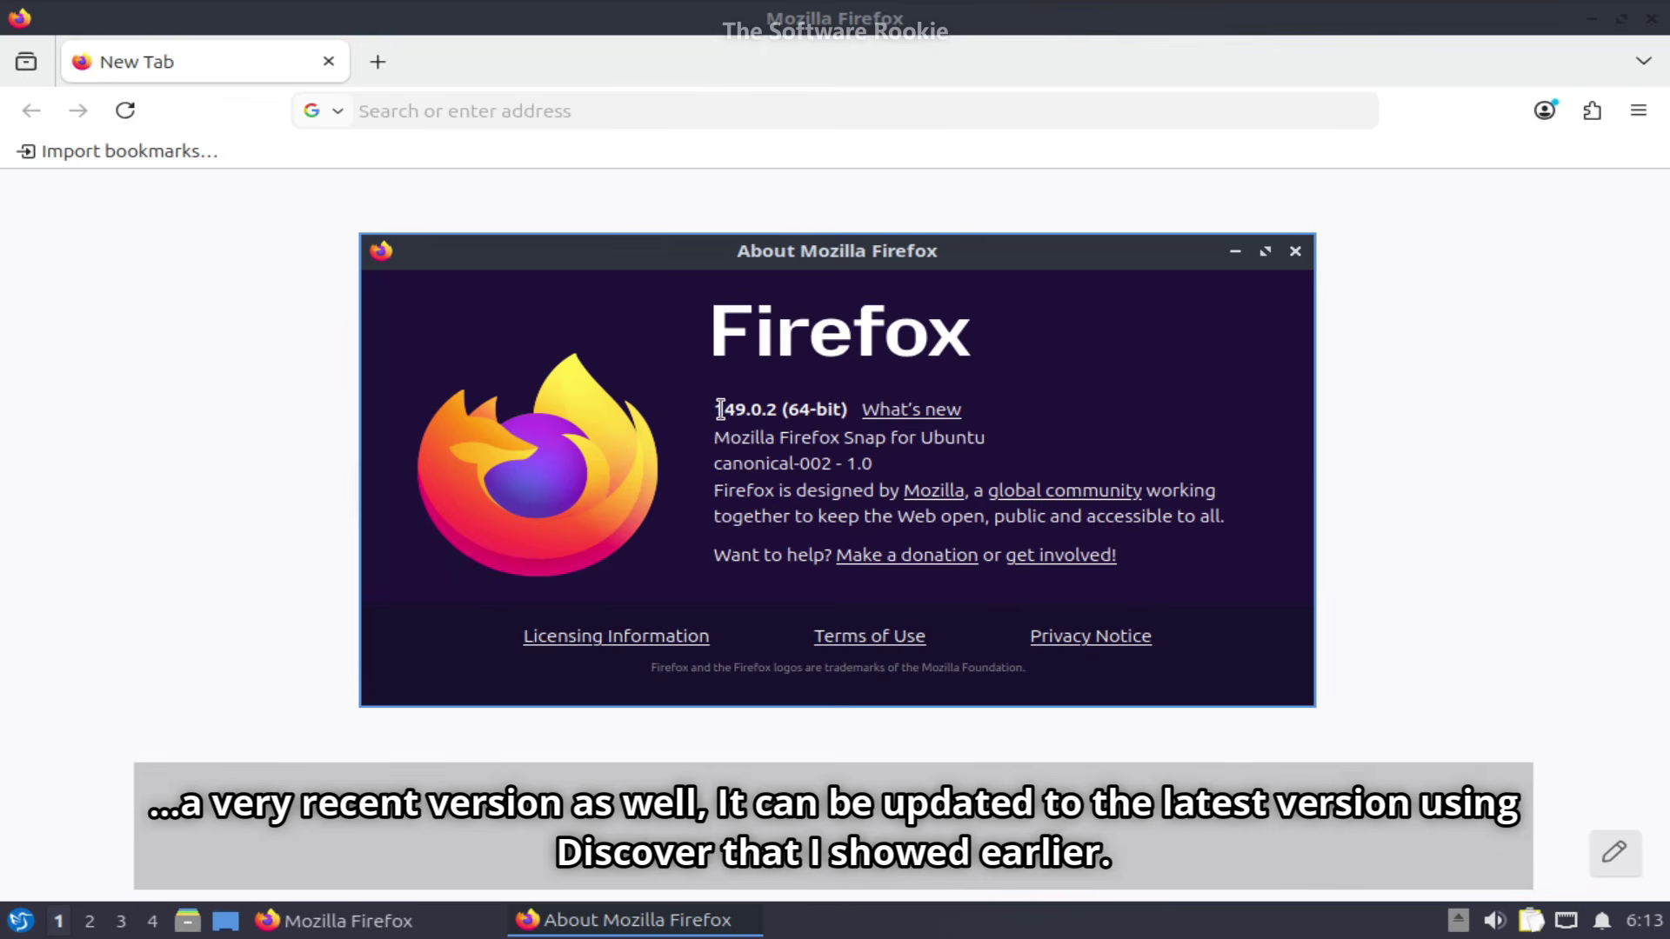
drag(739, 409, 844, 408)
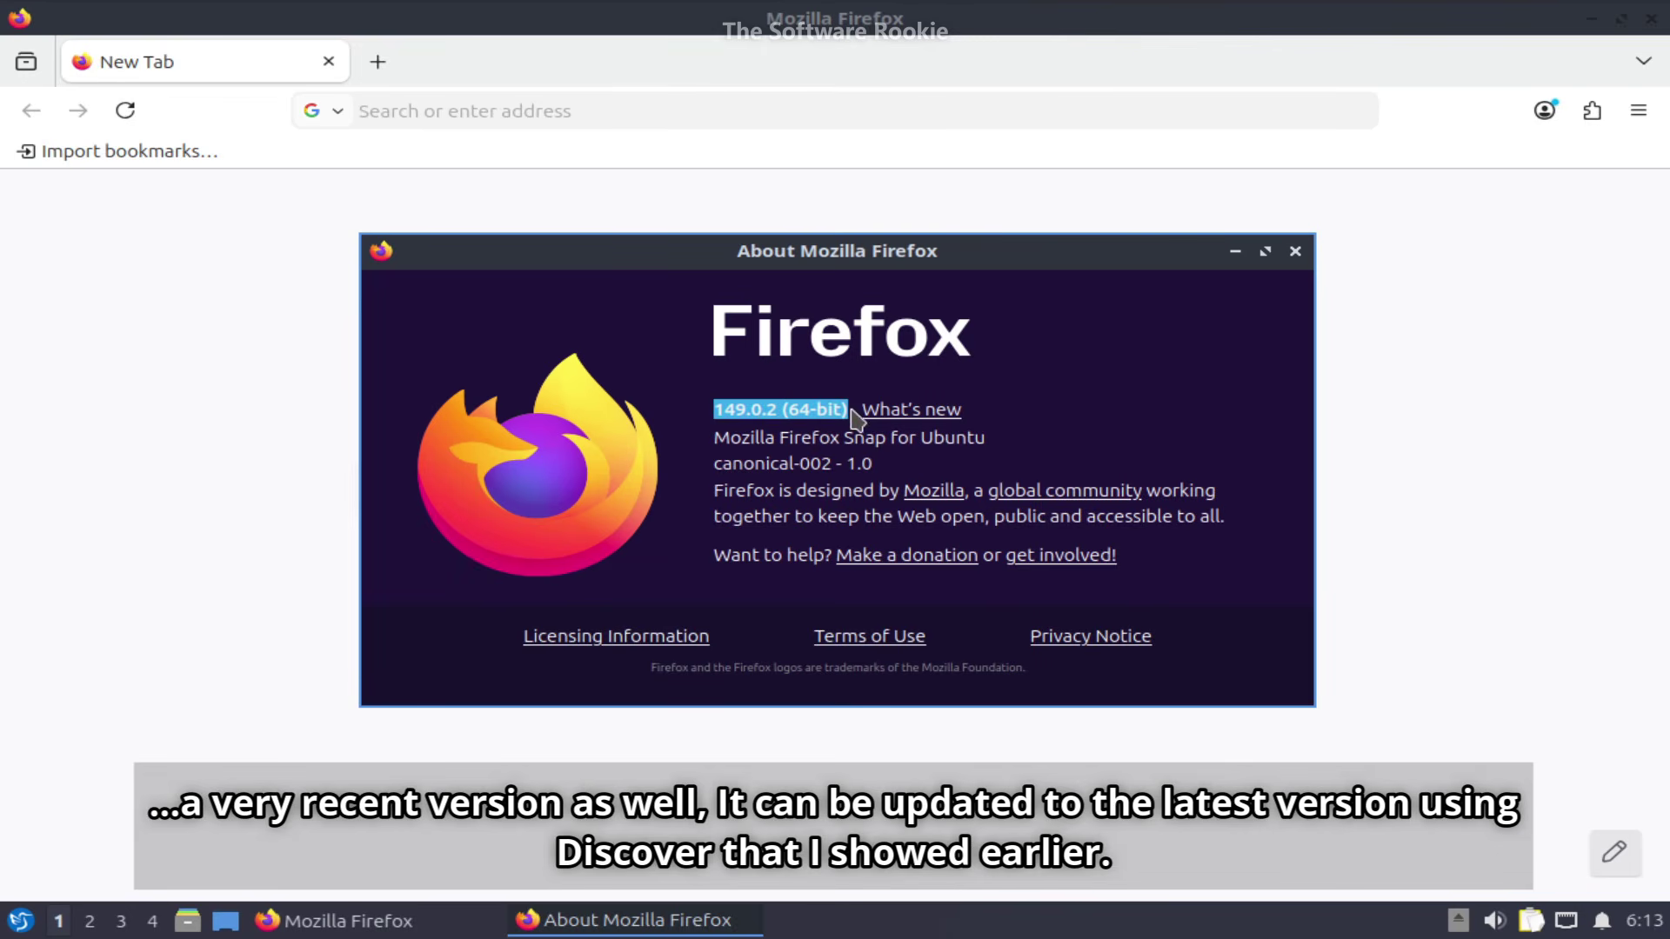
click(804, 415)
drag(758, 414, 861, 426)
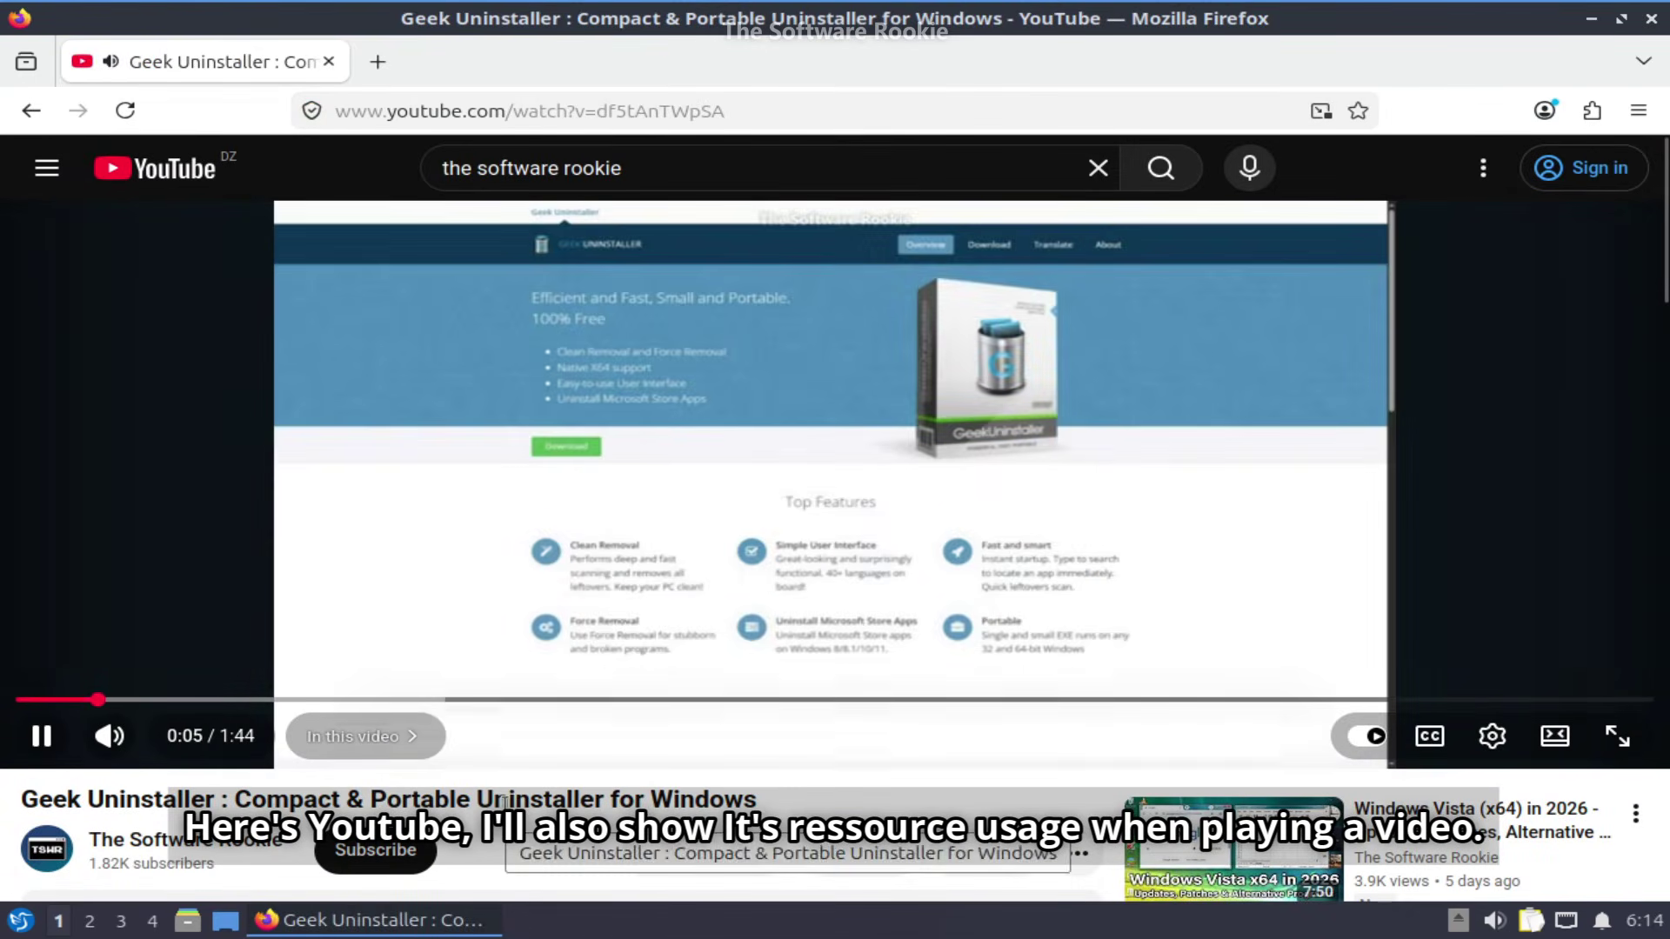
- Switch the Geek Uninstaller YouTube video to 720p60 quality
click(1492, 736)
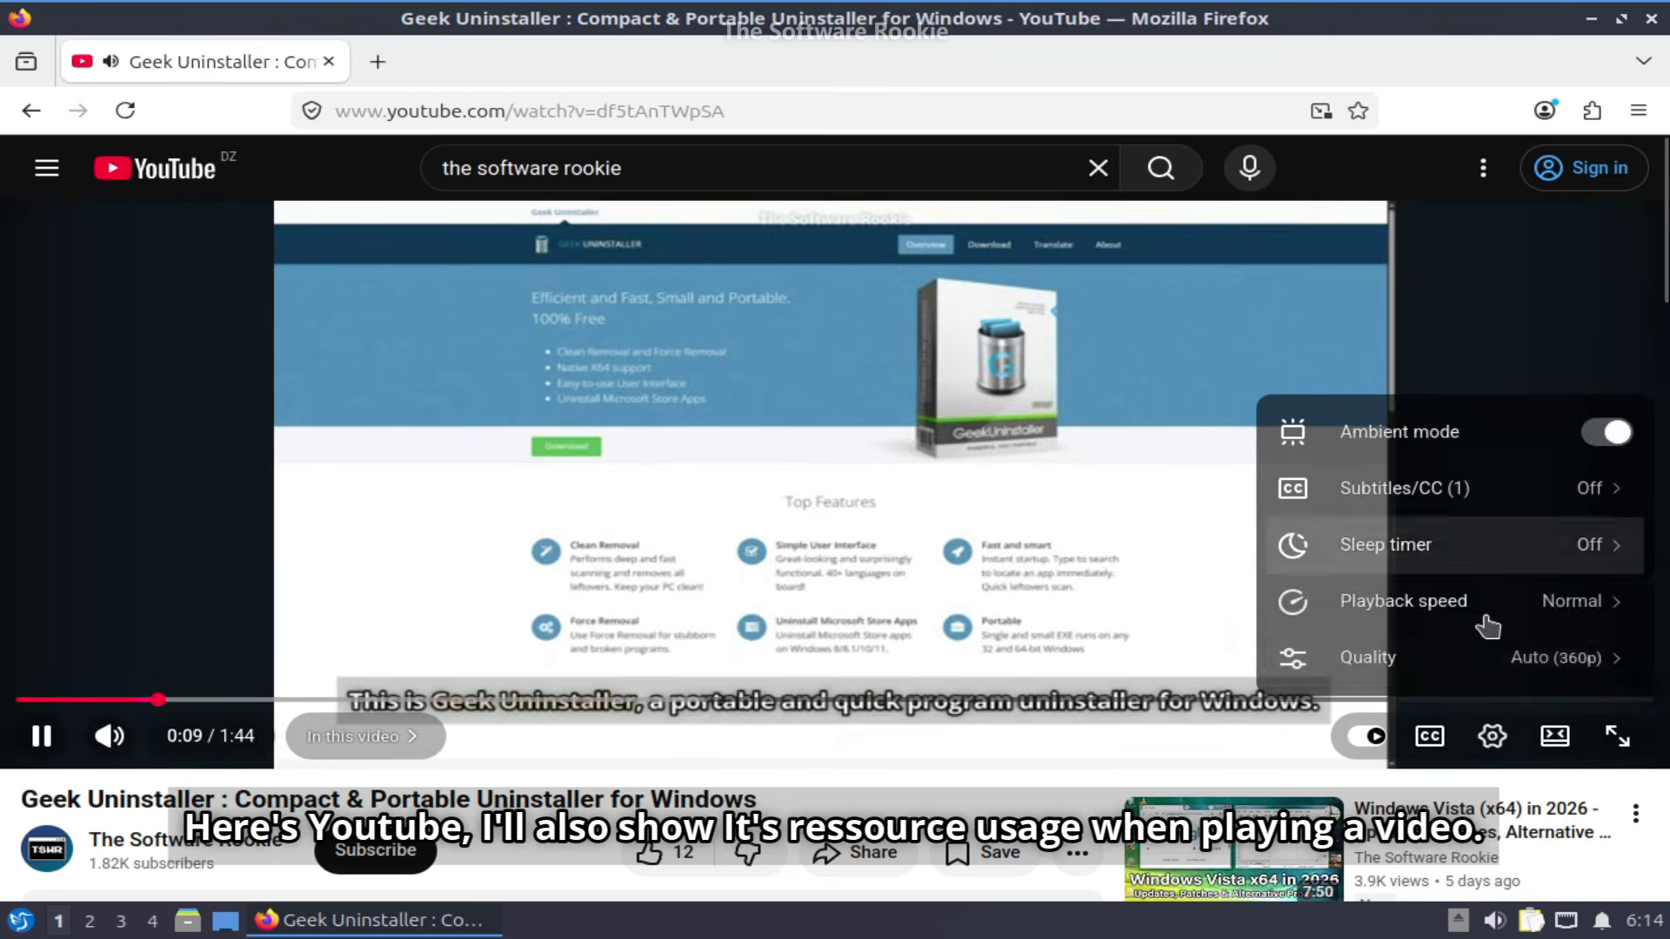
click(1470, 651)
click(1449, 488)
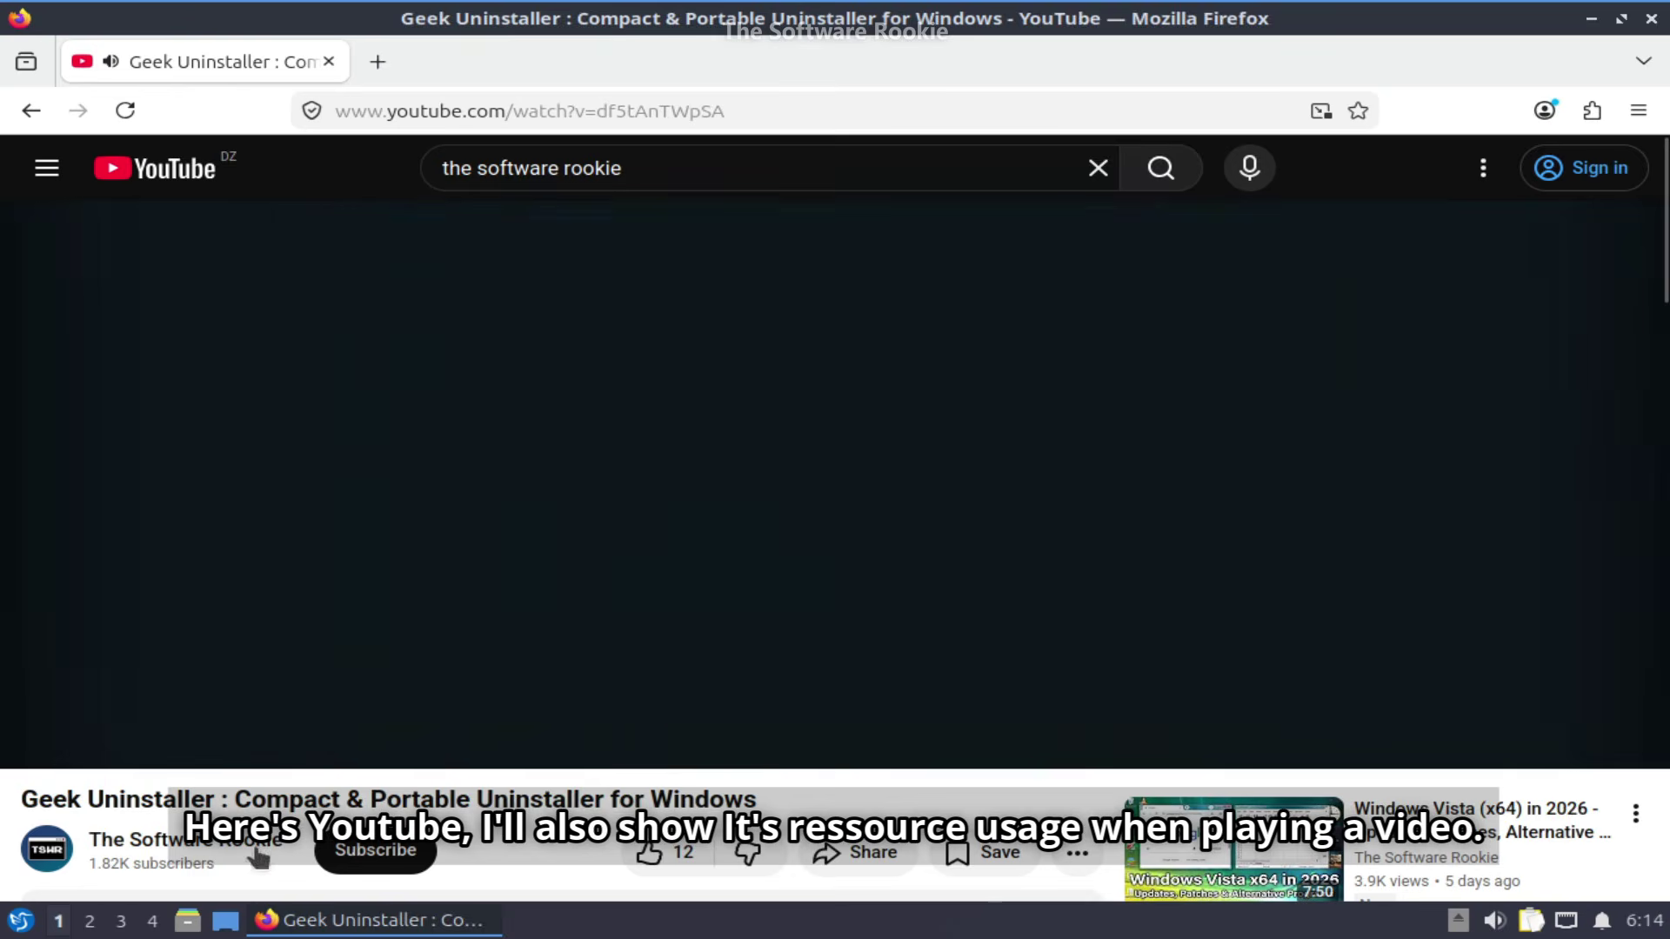
- Launch the qps process viewer from the application menu's System Tools
click(20, 922)
mouse_move(112, 564)
click(374, 567)
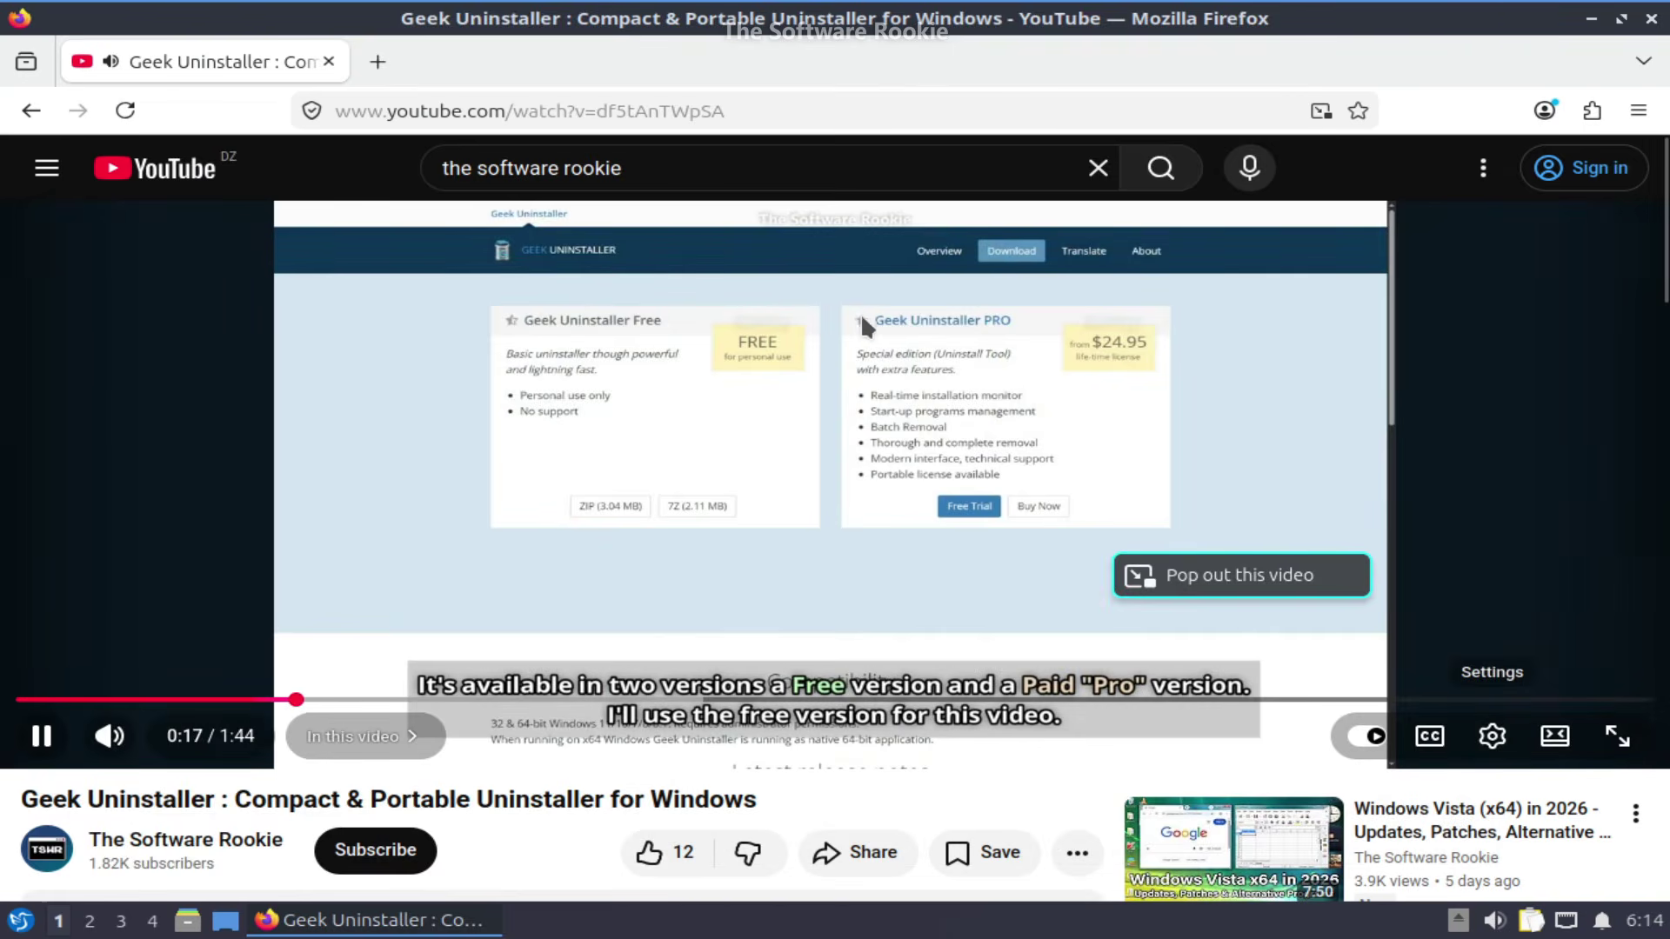
- Move the qps window to the lower right and inspect its MEM meter
drag(561, 214, 924, 408)
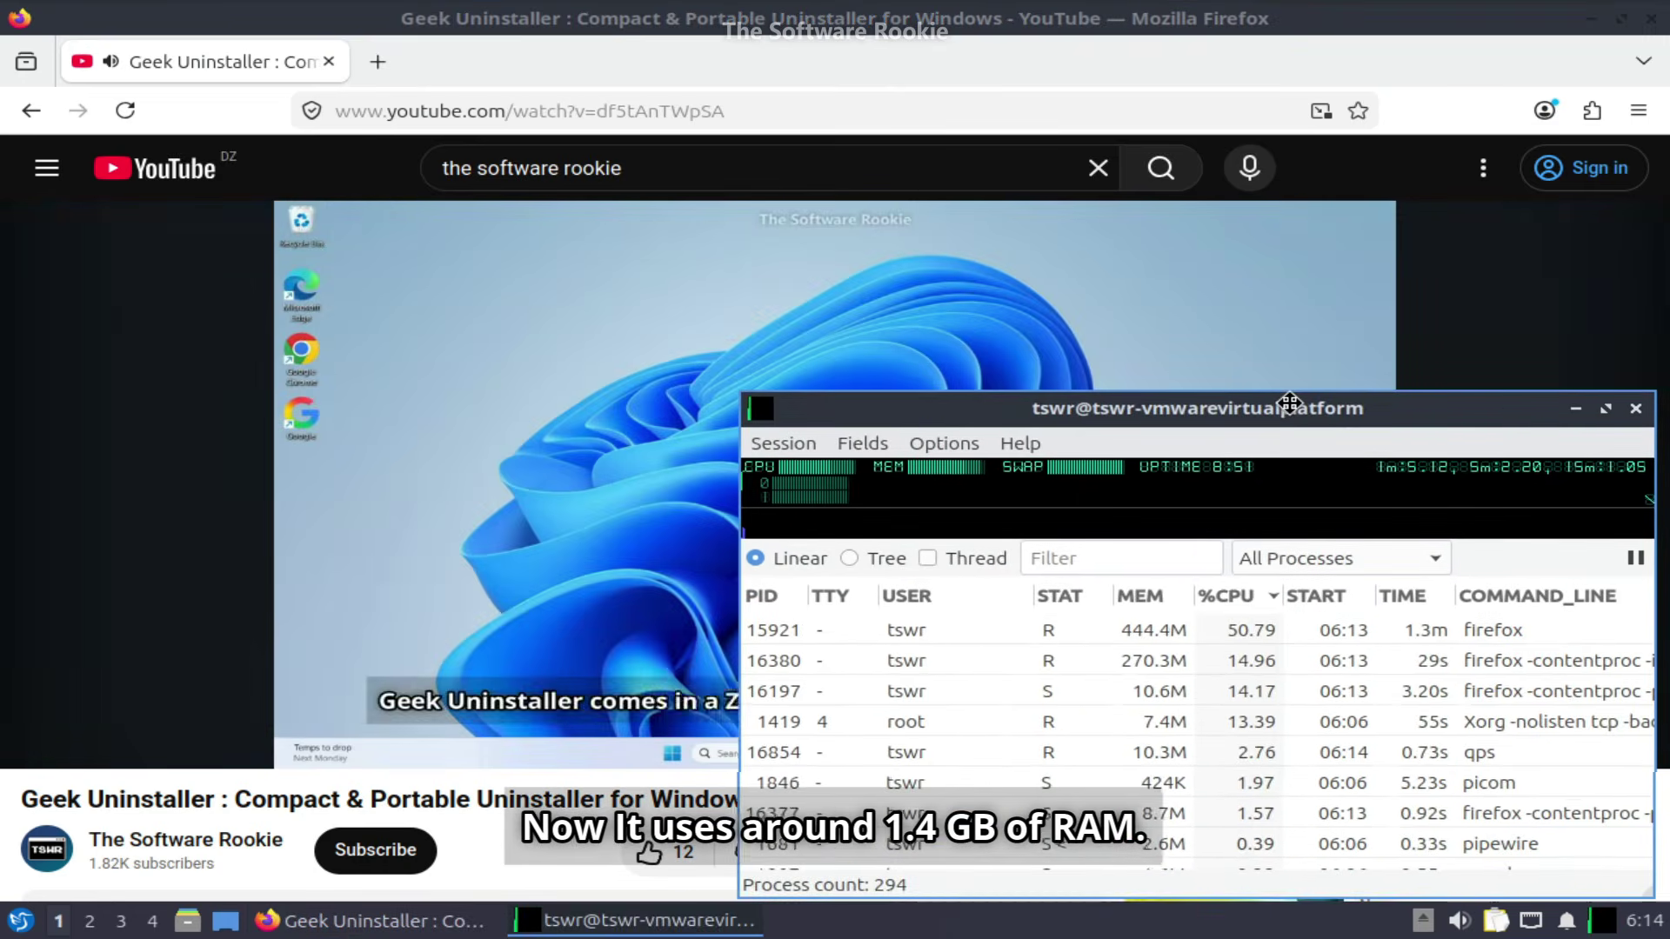
mouse_move(932, 470)
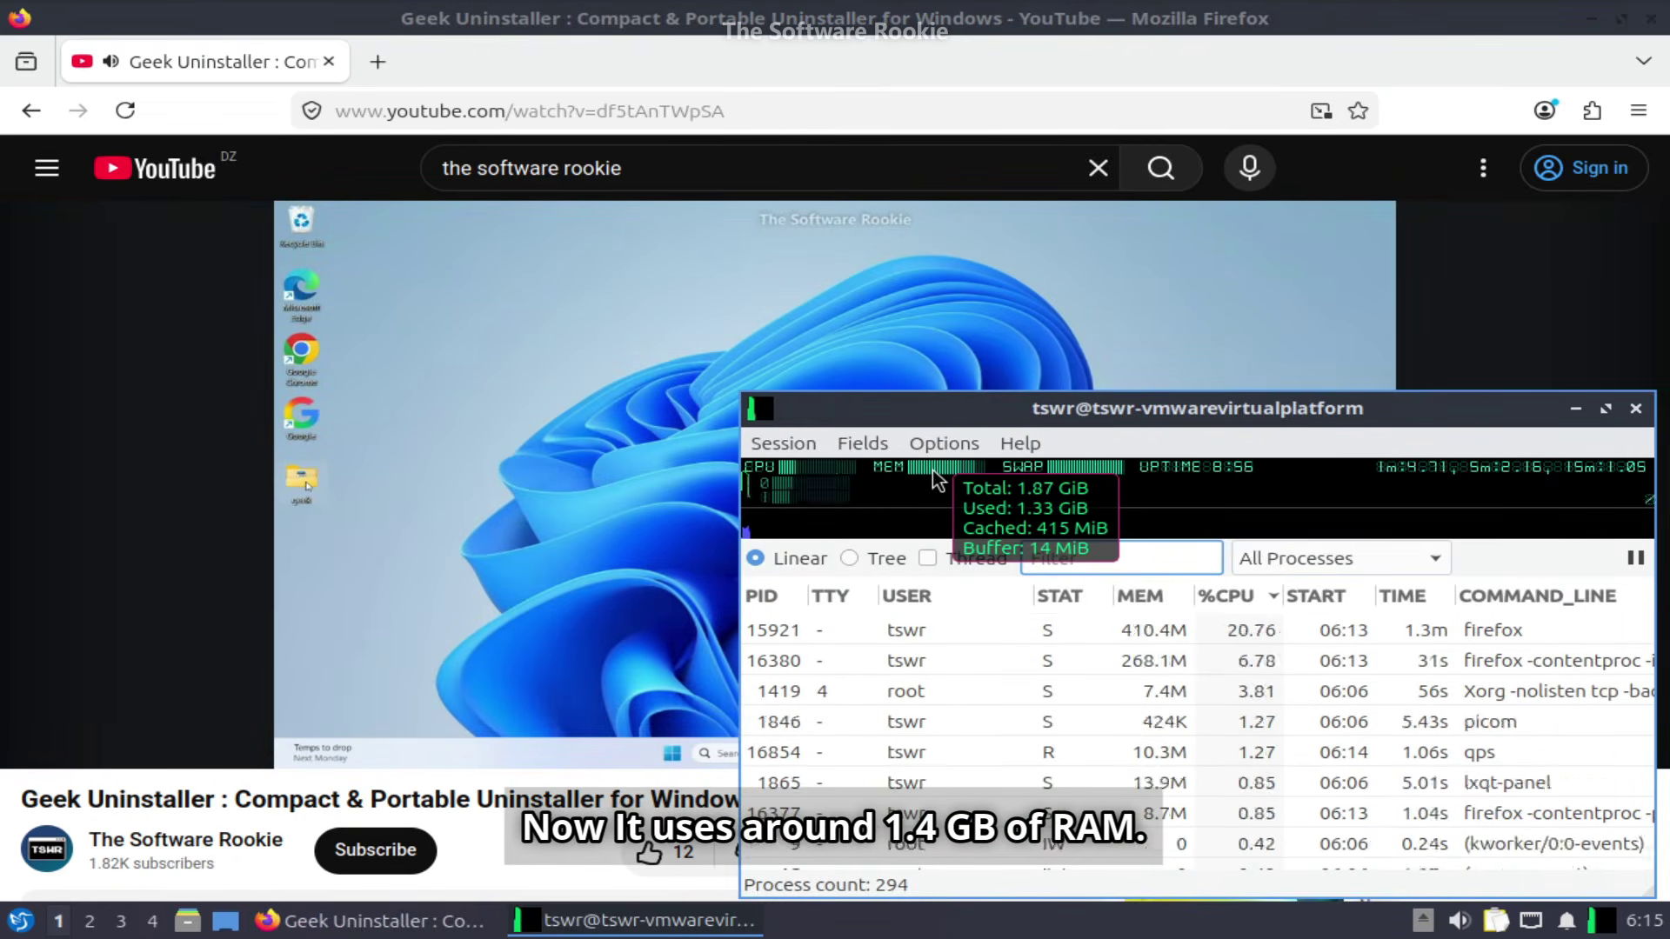